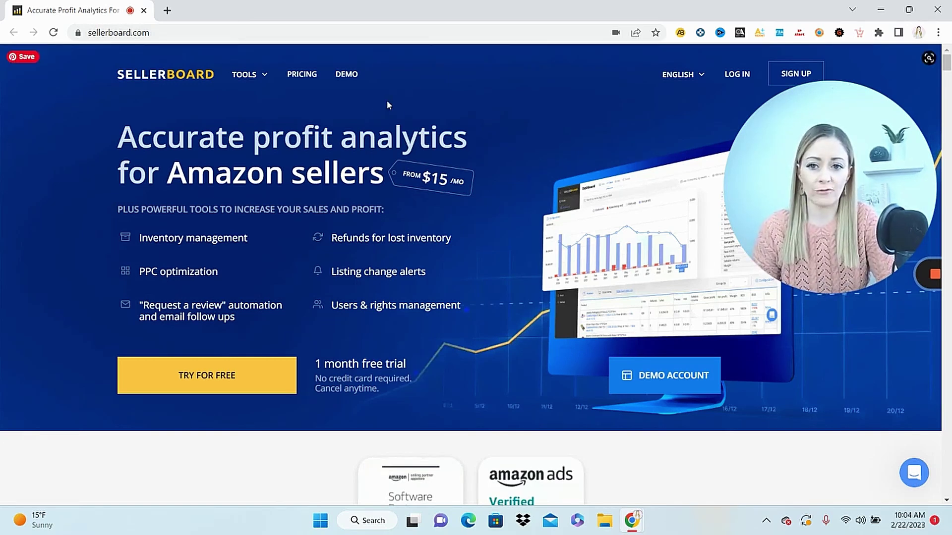
# Open the demo account dashboard and check which period combinations are available for the tiles
pyautogui.click(347, 74)
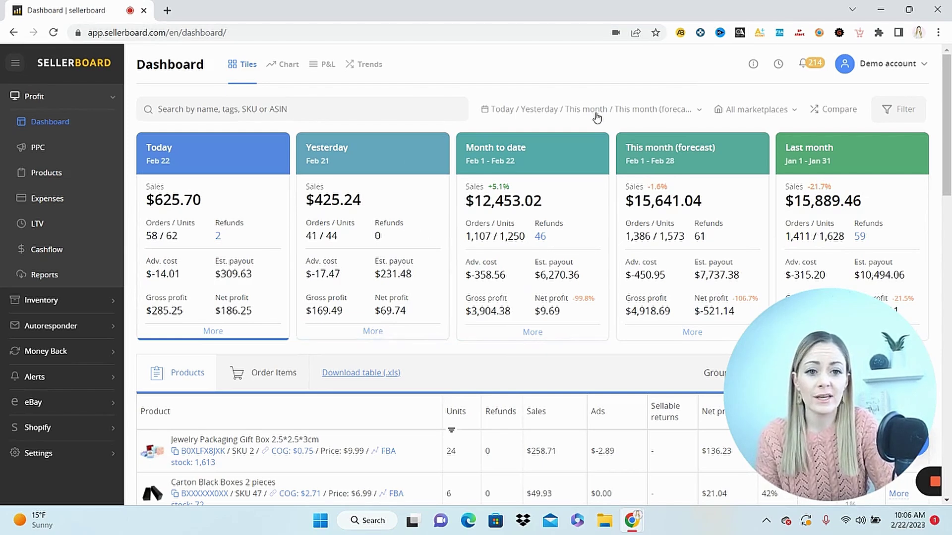
pyautogui.click(551, 110)
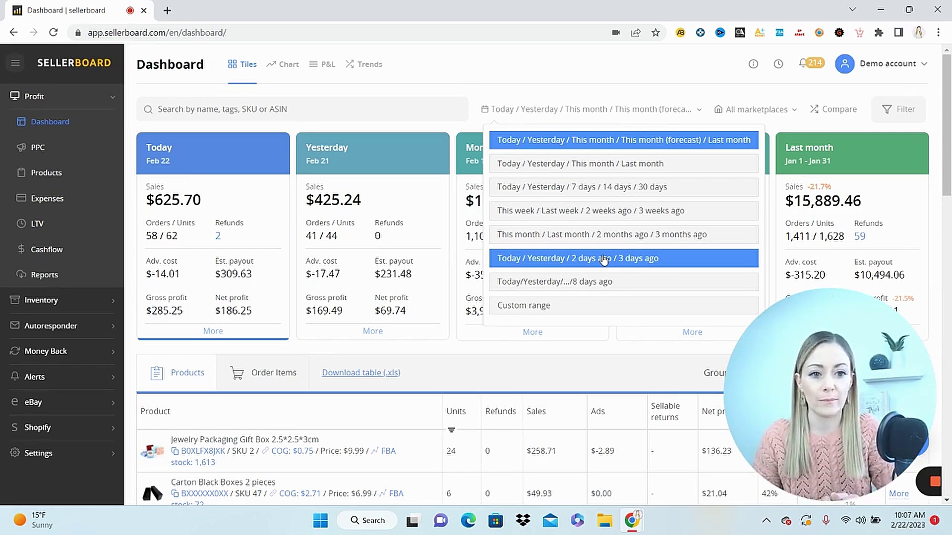
pyautogui.click(223, 171)
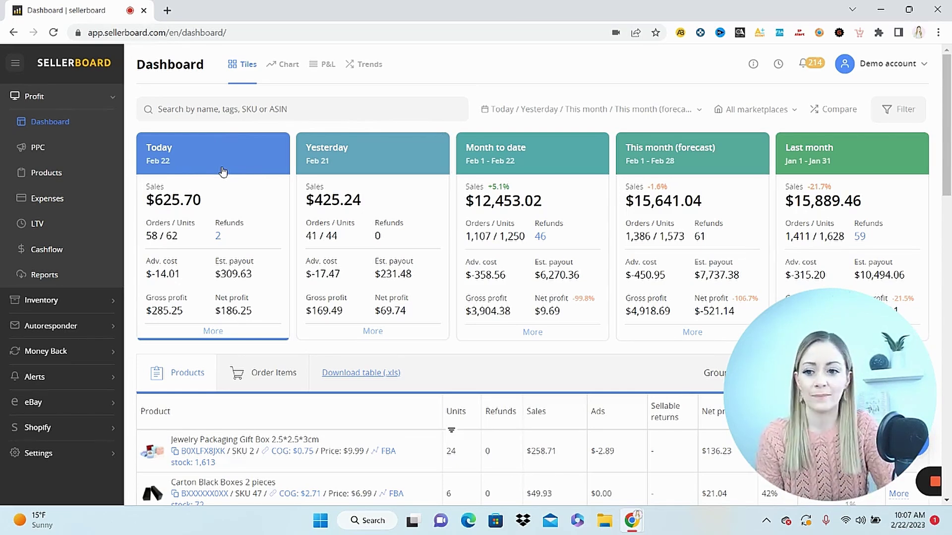
# Review the Today tile's sales, profit and estimated payout, including its detailed breakdown
pyautogui.moveTo(192, 196)
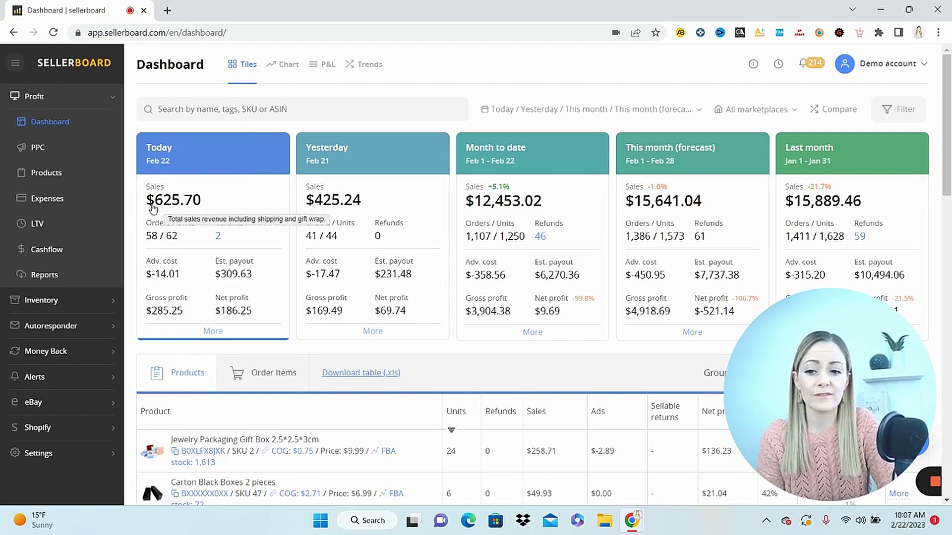
pyautogui.moveTo(161, 228)
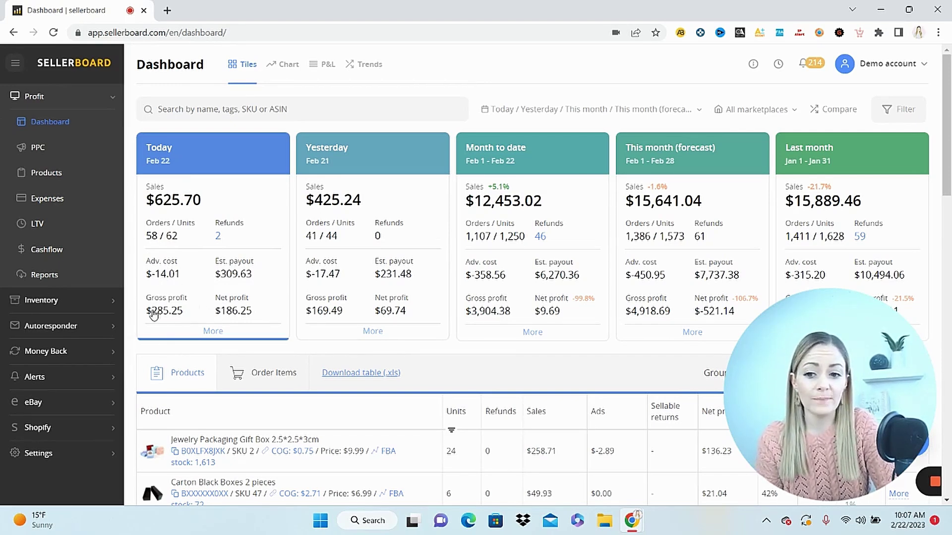
pyautogui.moveTo(240, 301)
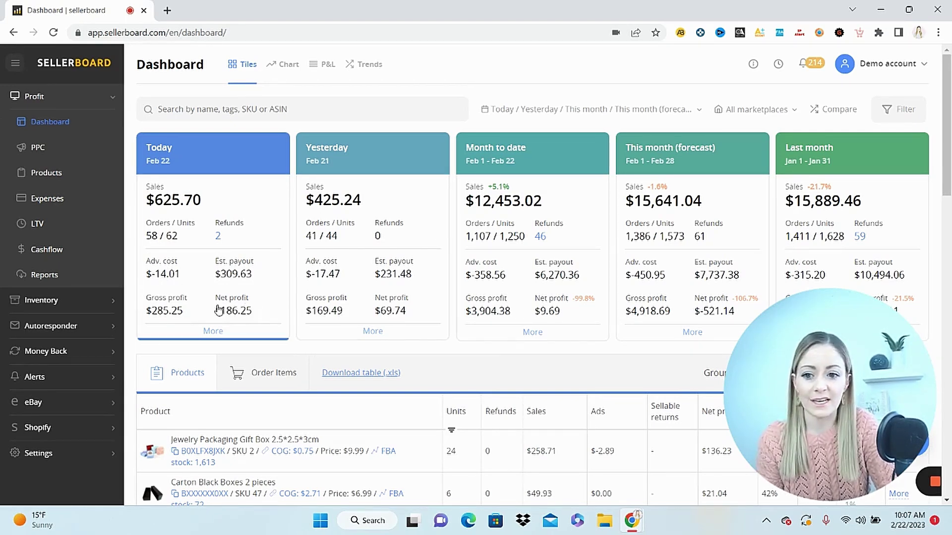
pyautogui.moveTo(233, 278)
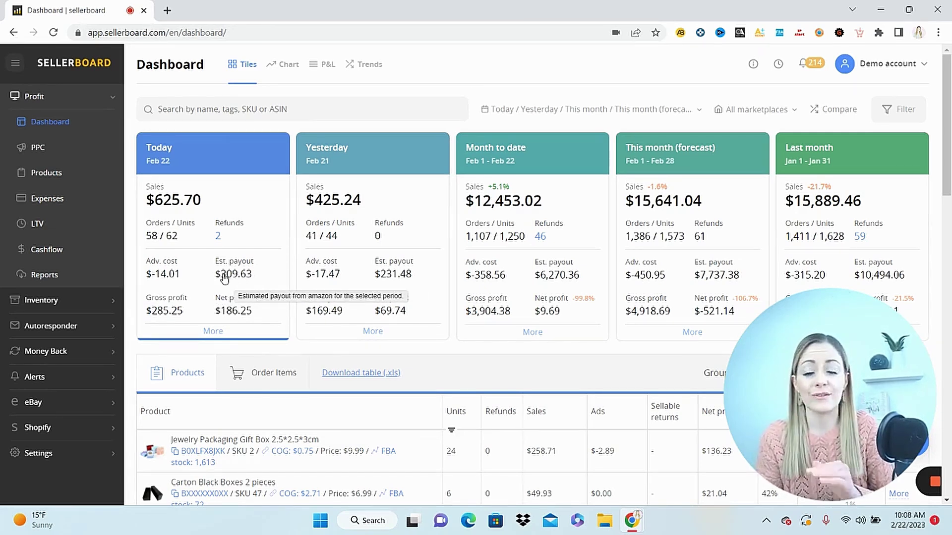
pyautogui.click(217, 334)
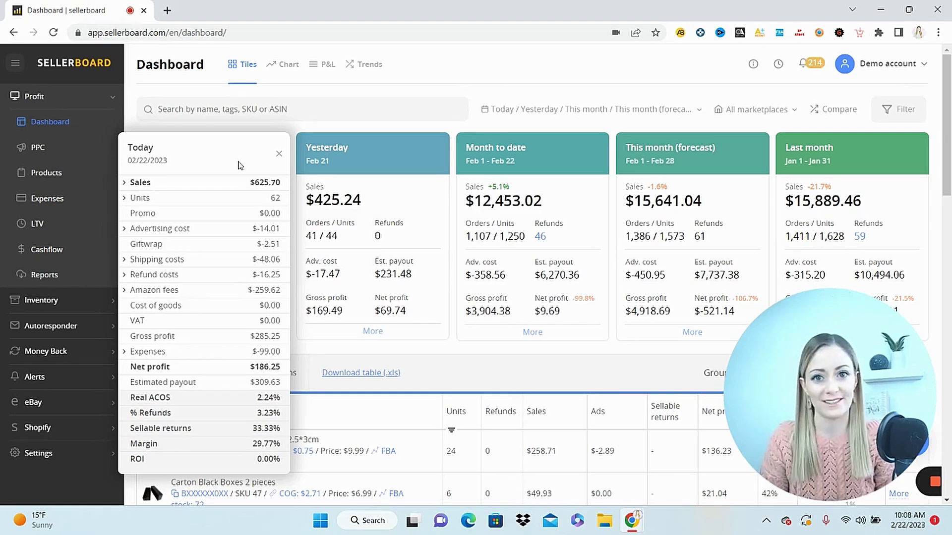
pyautogui.click(278, 154)
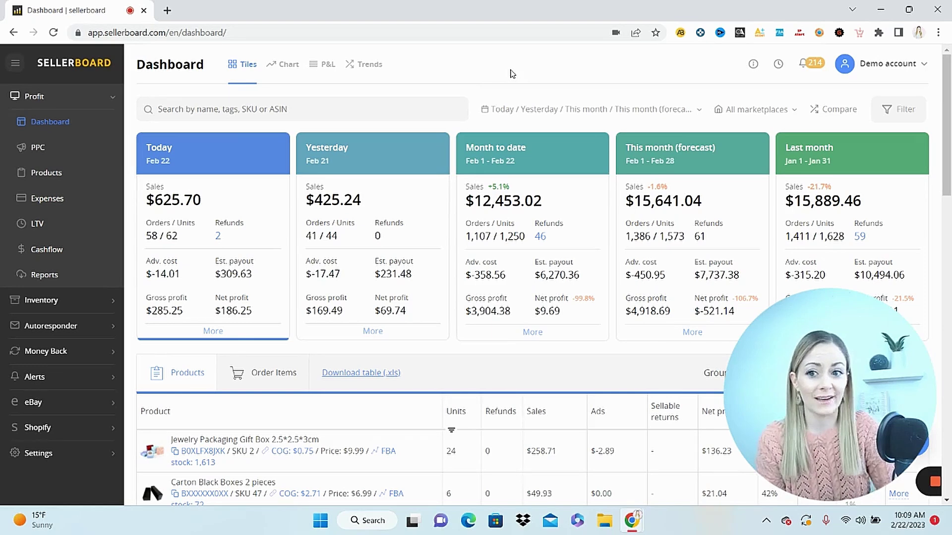
# Switch the dashboard to the chart view and set its filters to Last 30 days, by day, and All marketplaces
pyautogui.click(284, 79)
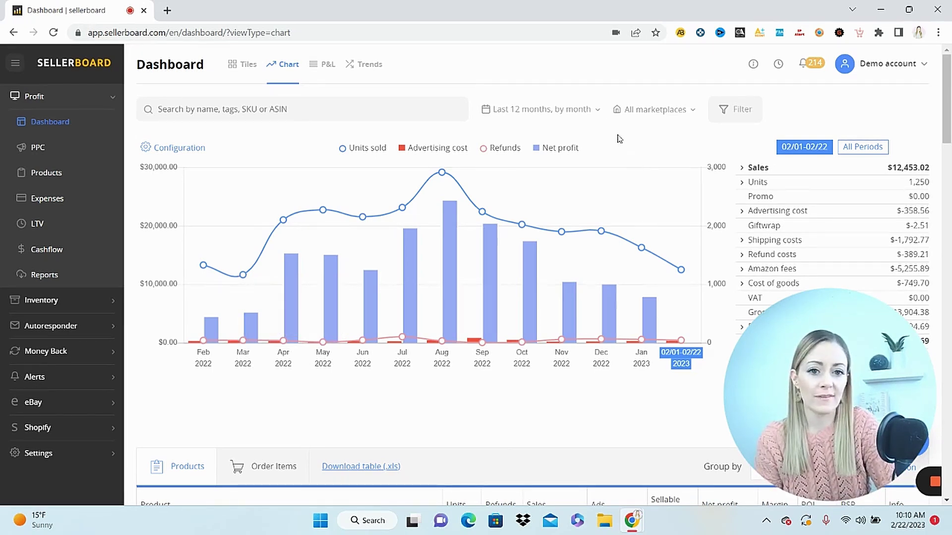
pyautogui.click(591, 112)
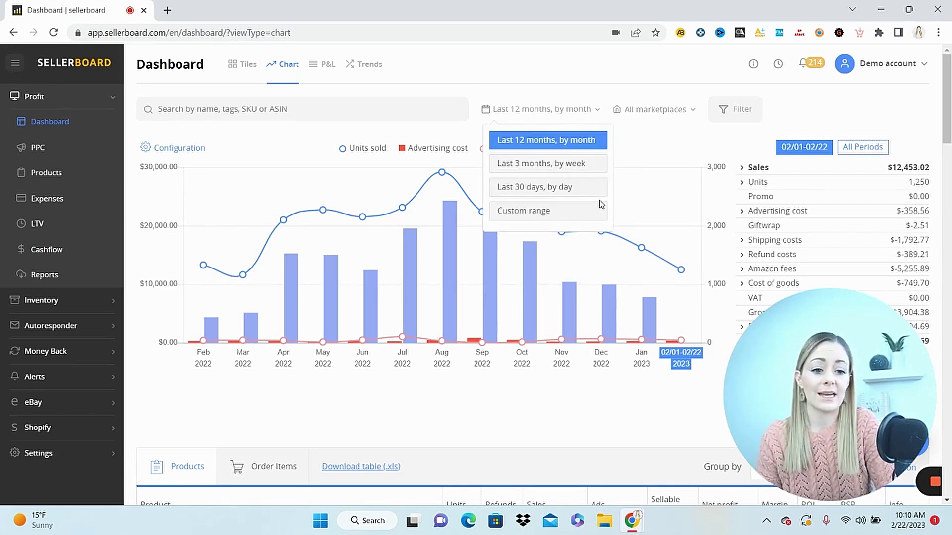
pyautogui.click(578, 187)
pyautogui.click(631, 114)
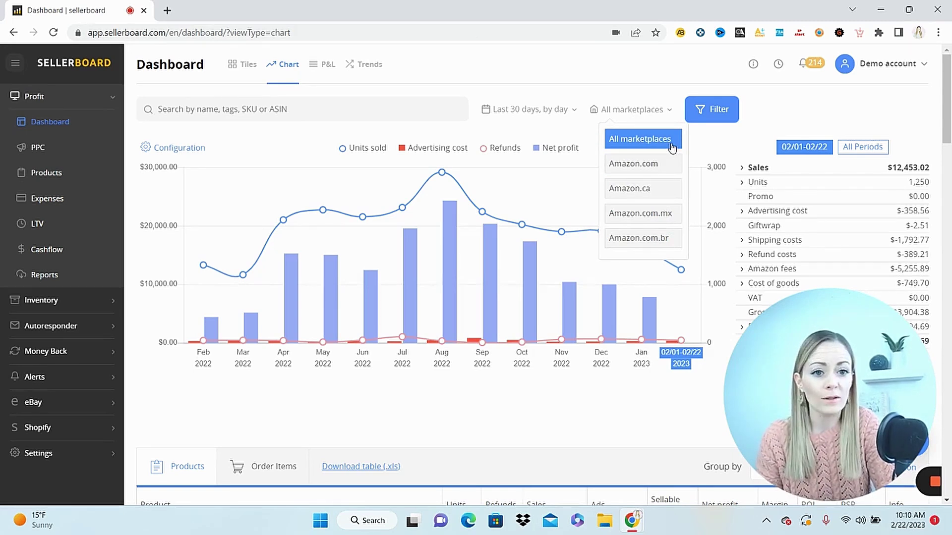
pyautogui.click(639, 138)
# View the chart's breakdowns for November 2022 and February 2022
pyautogui.scroll(-1, 595, 248)
pyautogui.click(569, 278)
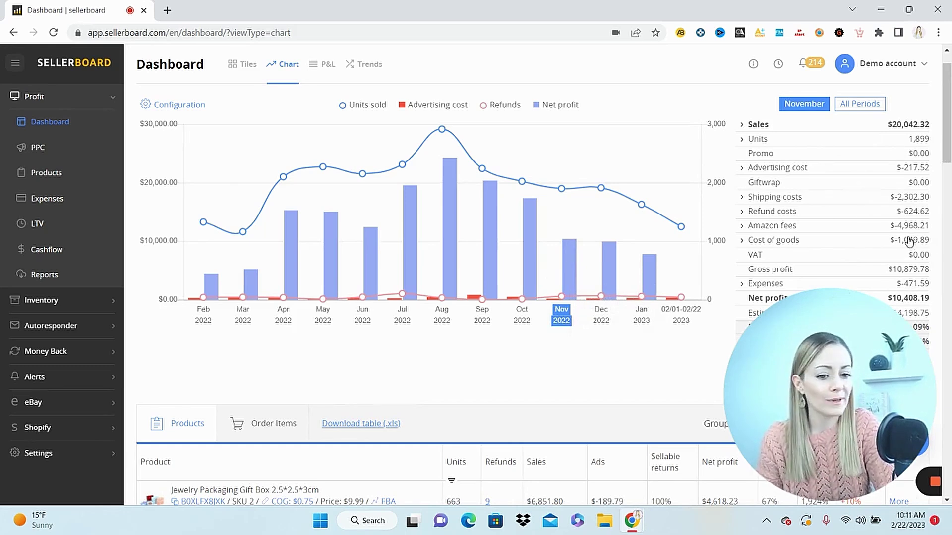
pyautogui.click(203, 315)
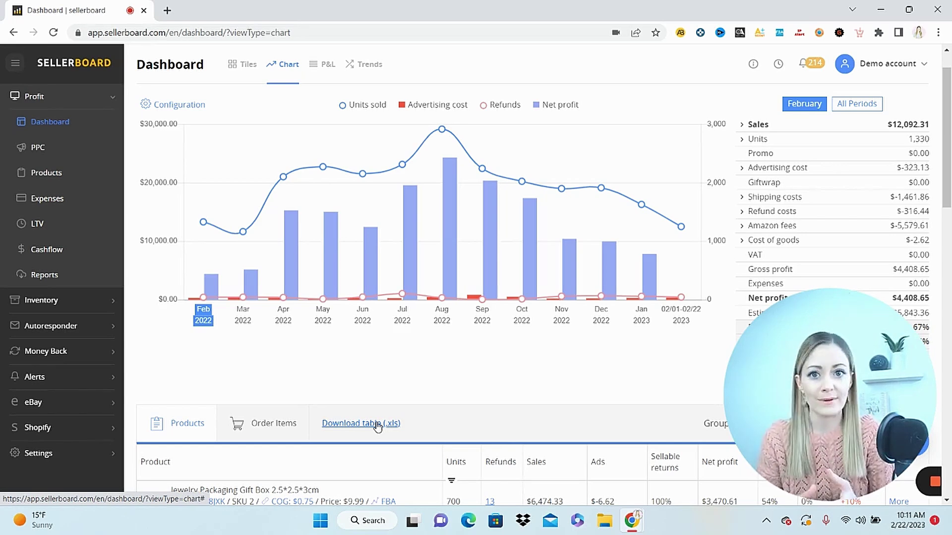
pyautogui.scroll(1, 376, 425)
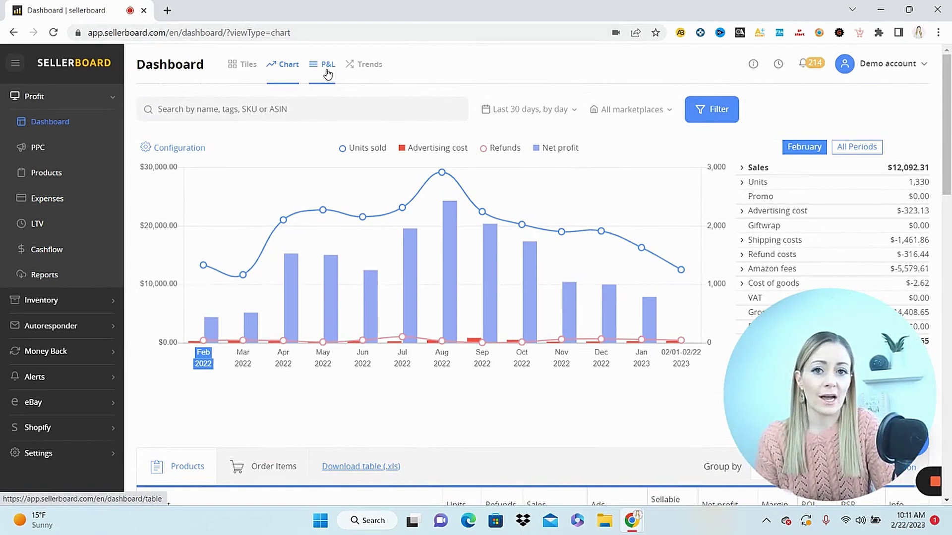
# Open the P&L view and examine its period options and monthly table down to the ROI row
pyautogui.click(327, 73)
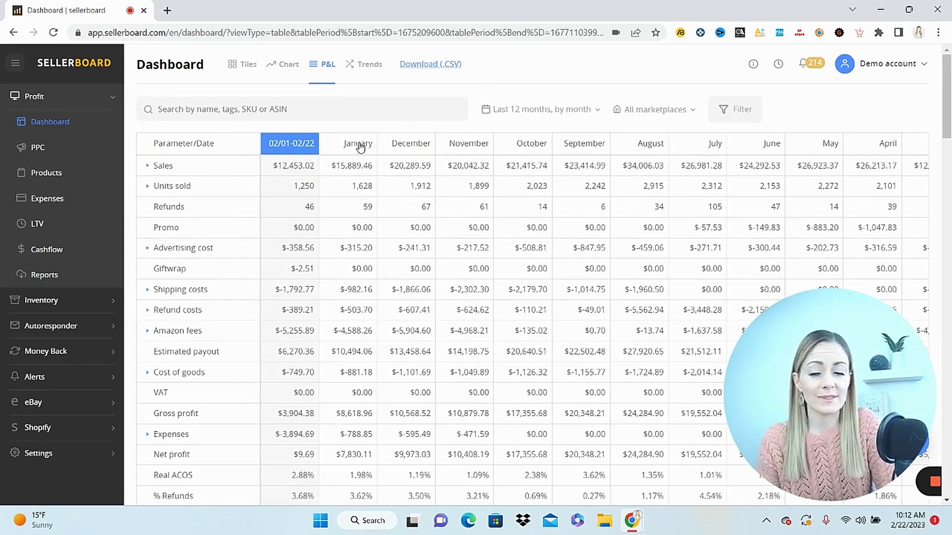
pyautogui.click(597, 114)
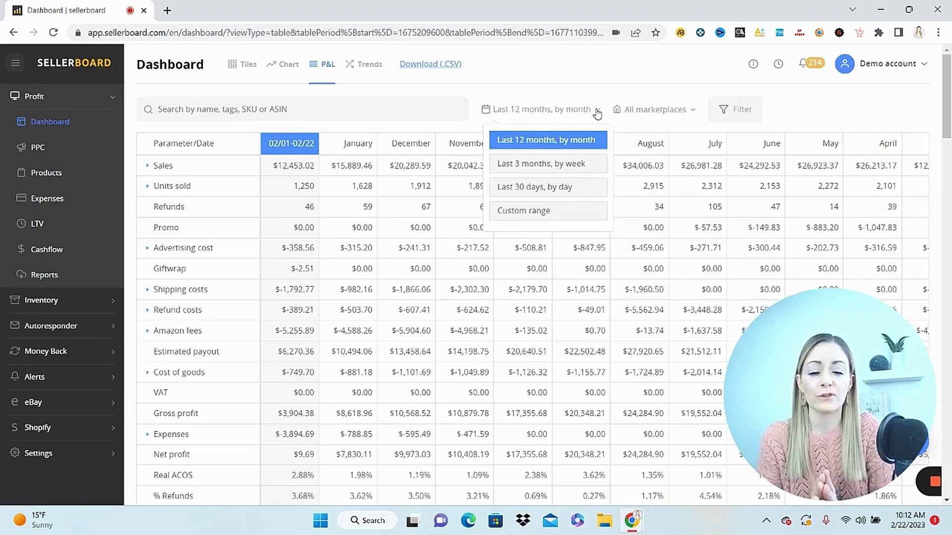
pyautogui.moveTo(949, 106); pyautogui.dragTo(950, 139)
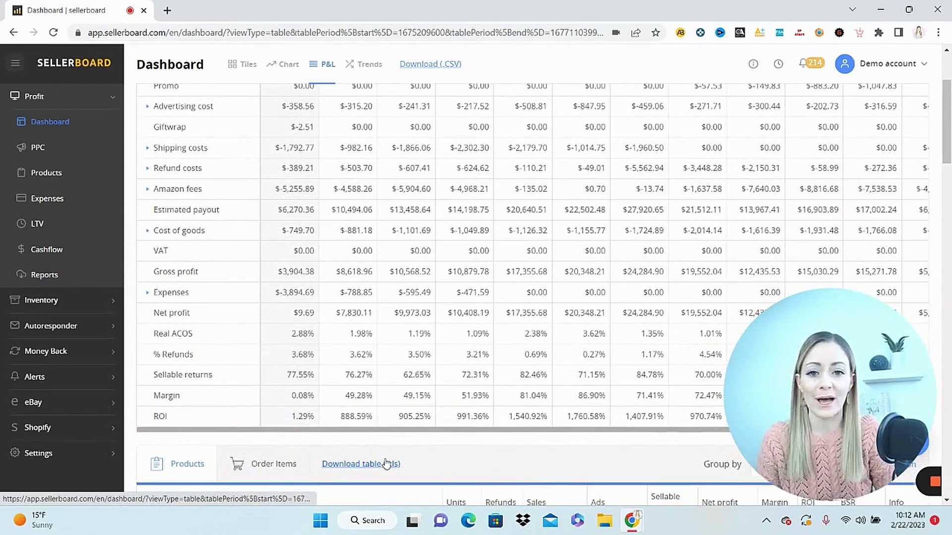
pyautogui.moveTo(949, 147); pyautogui.dragTo(950, 115)
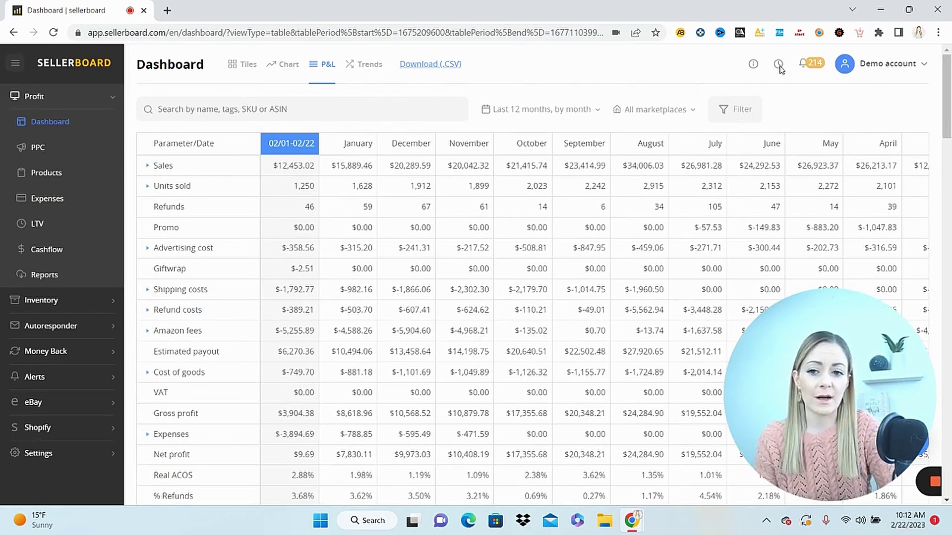
# Select Blue Colors Jewelry Packaging Gift Box 2.5*2.5*3cm (SKU 11) in the P&L product filter
pyautogui.click(423, 111)
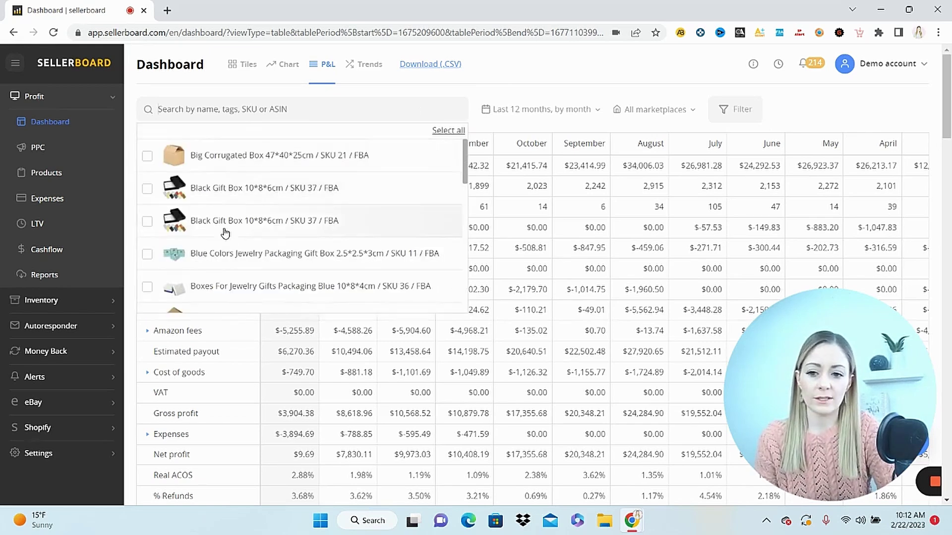
pyautogui.click(147, 254)
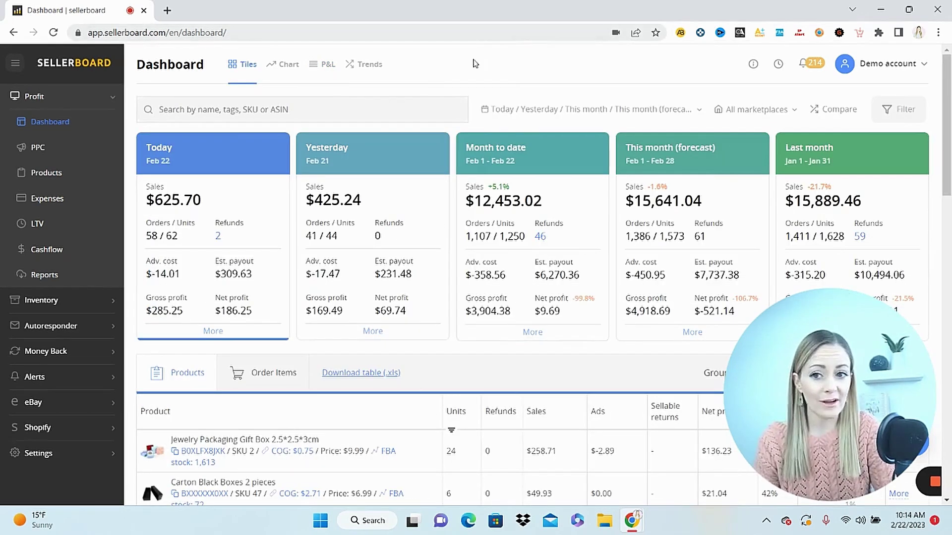
# Sort the dashboard's product table by units sold in ascending order and look through the lowest-selling products
pyautogui.scroll(-5, 949, 242)
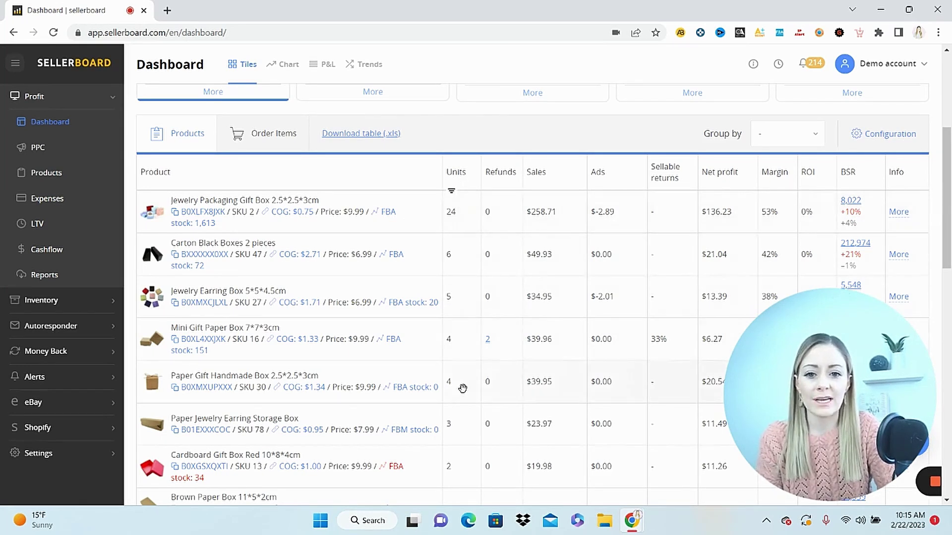
pyautogui.click(459, 180)
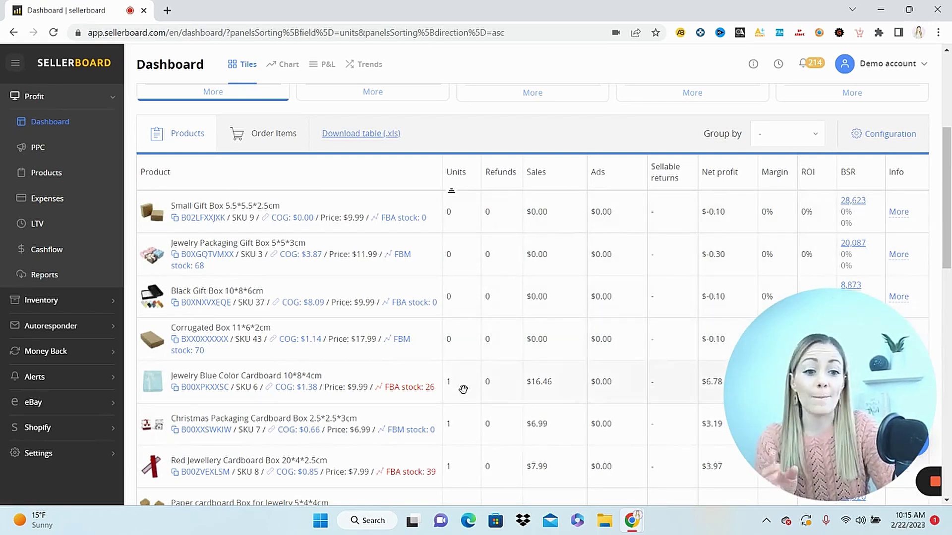
pyautogui.scroll(-2, 950, 193)
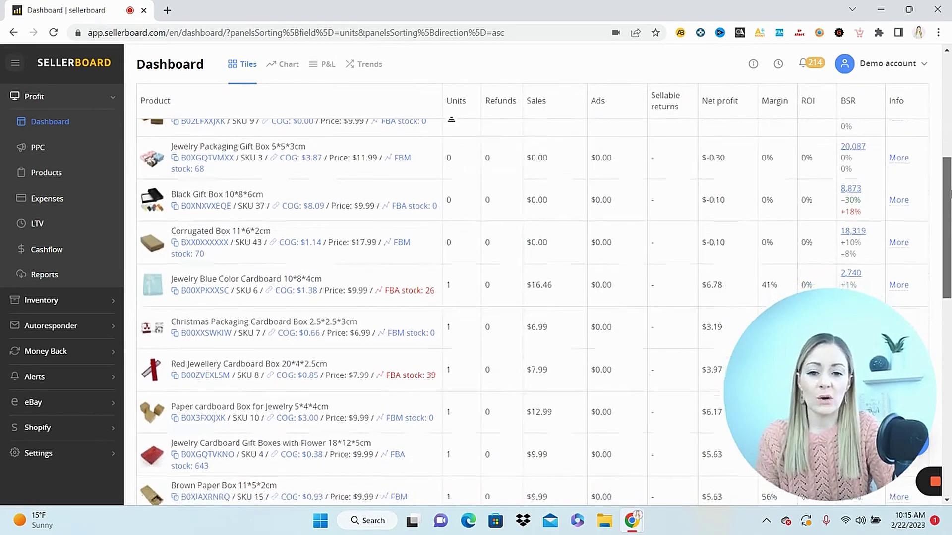
# Examine the stock and BSR details of Jewelry Packaging Gift Box 2.5*2.5*3cm and open its profit breakdown
pyautogui.scroll(-1, 949, 193)
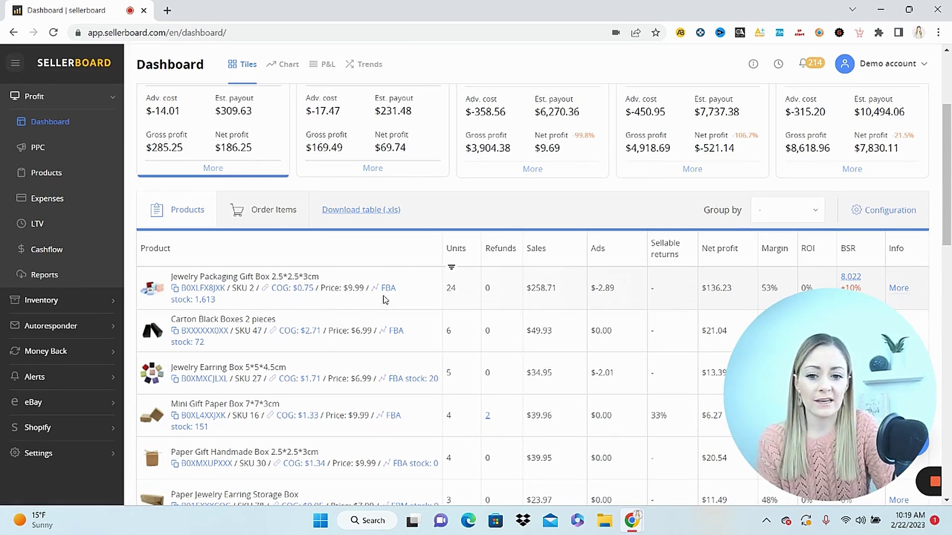
pyautogui.moveTo(387, 291)
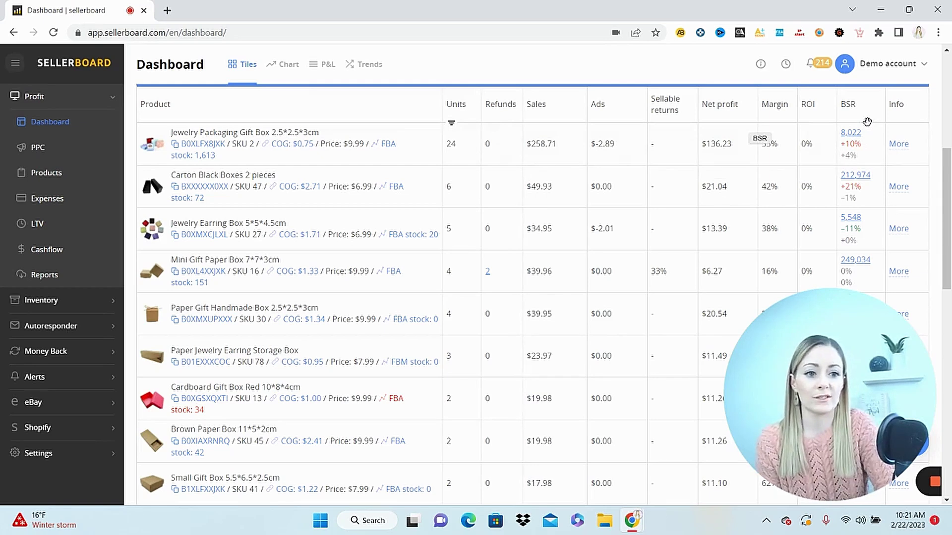
pyautogui.moveTo(860, 149)
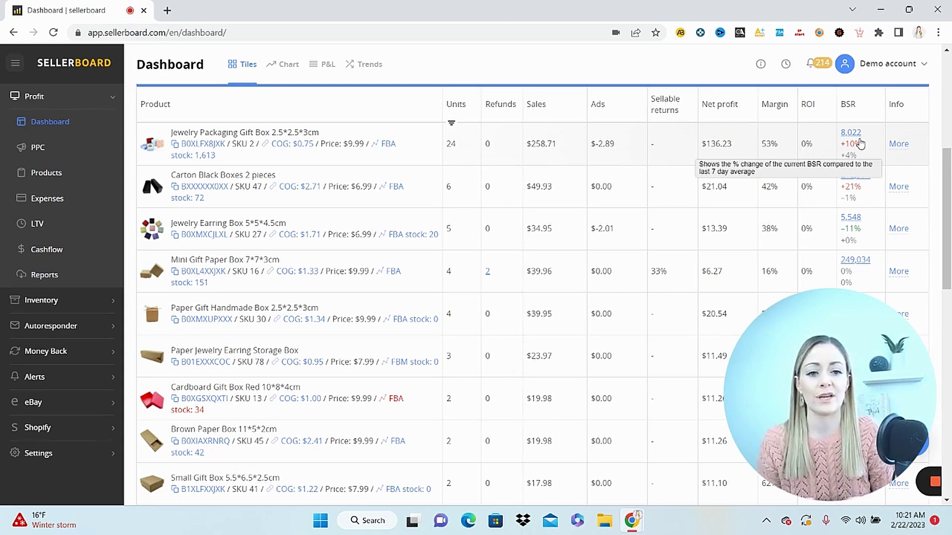
pyautogui.scroll(-1, 860, 143)
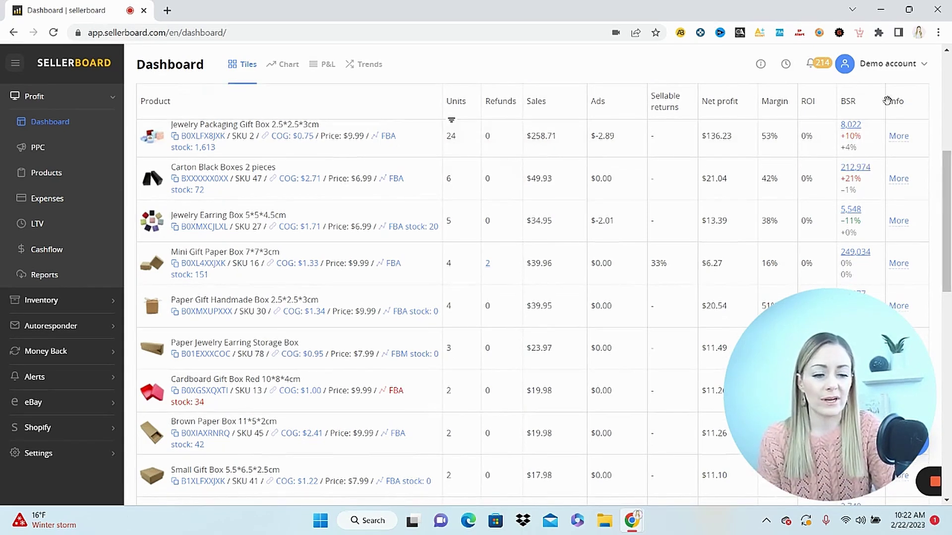
pyautogui.click(899, 136)
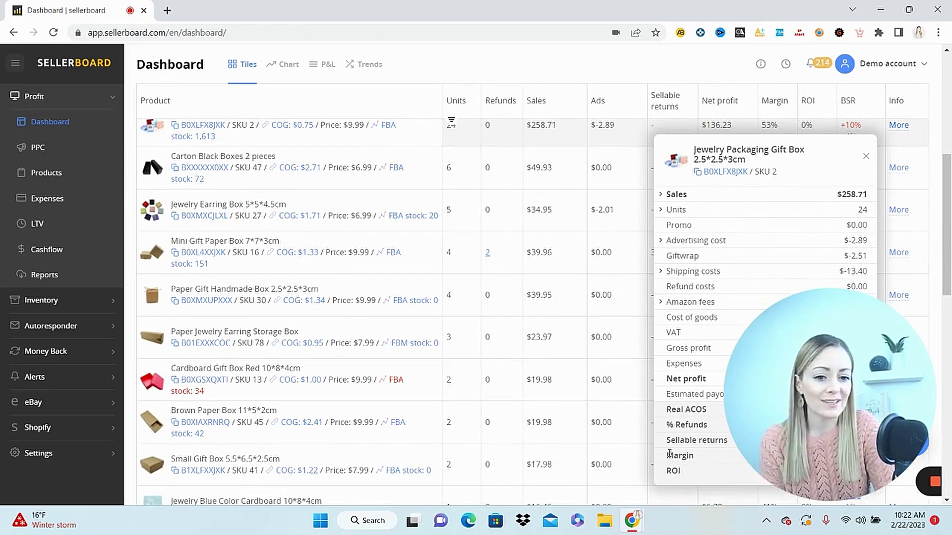
pyautogui.moveTo(669, 453)
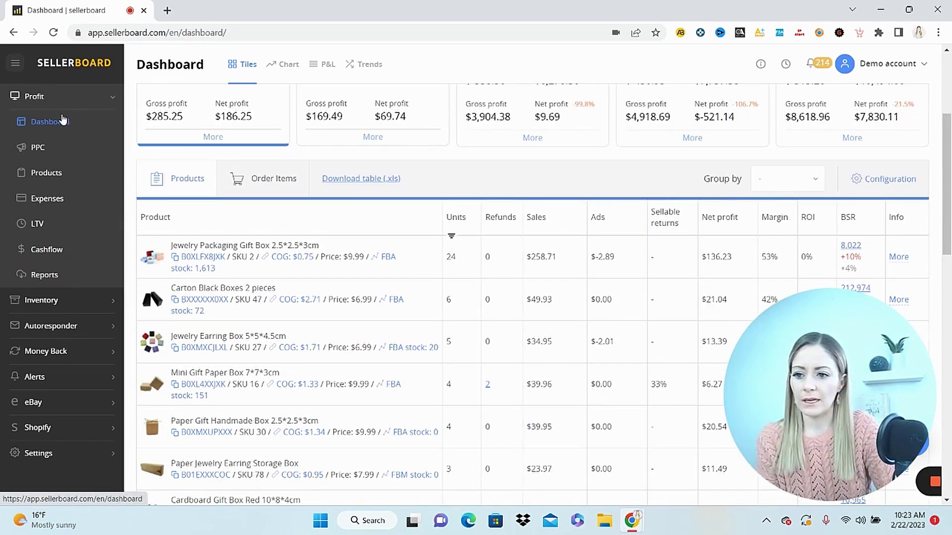
# Open the inventory Planner and examine its stock value summary and product reordering table
pyautogui.click(47, 307)
pyautogui.click(48, 333)
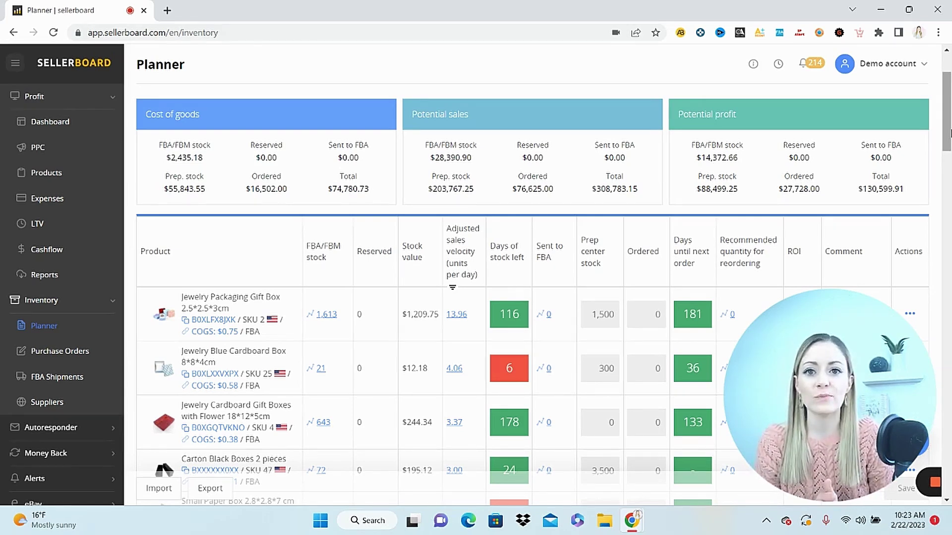
pyautogui.scroll(-1, 950, 133)
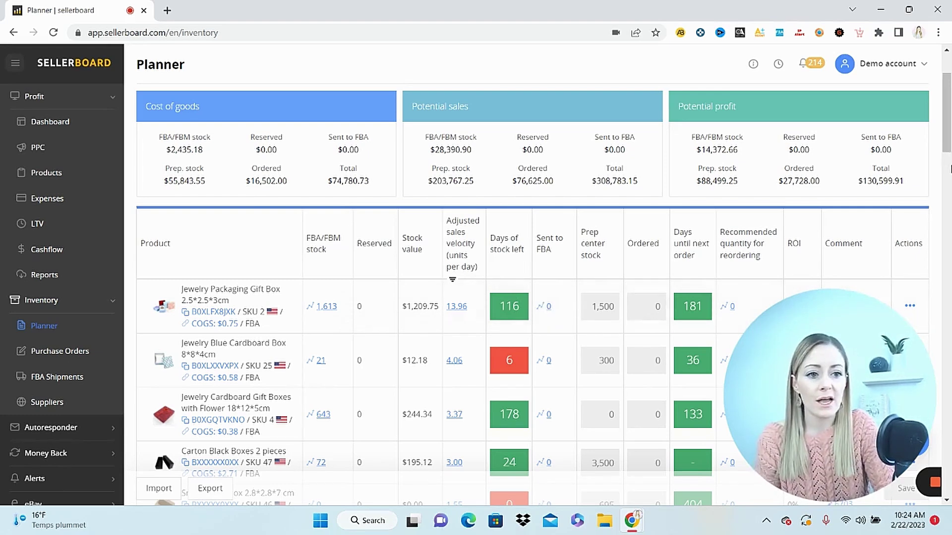
pyautogui.moveTo(949, 144); pyautogui.dragTo(949, 148)
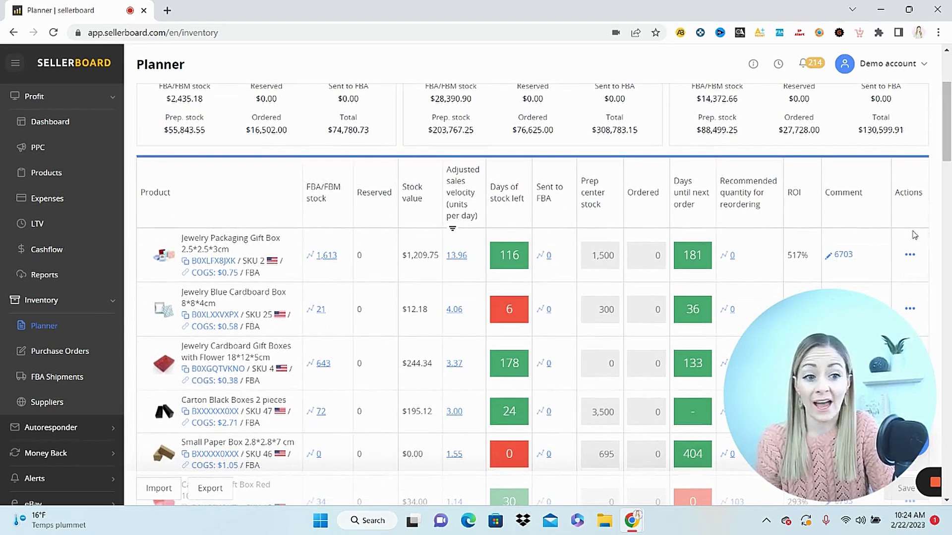
# Open the product settings of Jewelry Packaging Gift Box 2.5*2.5*3cm and show the explanation of the FBA buffer
pyautogui.click(910, 254)
pyautogui.click(838, 254)
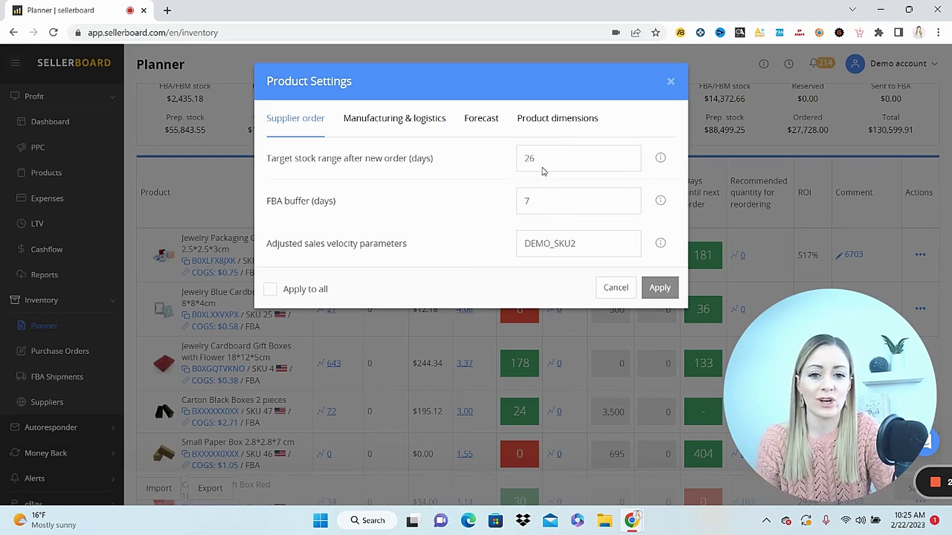
pyautogui.click(660, 200)
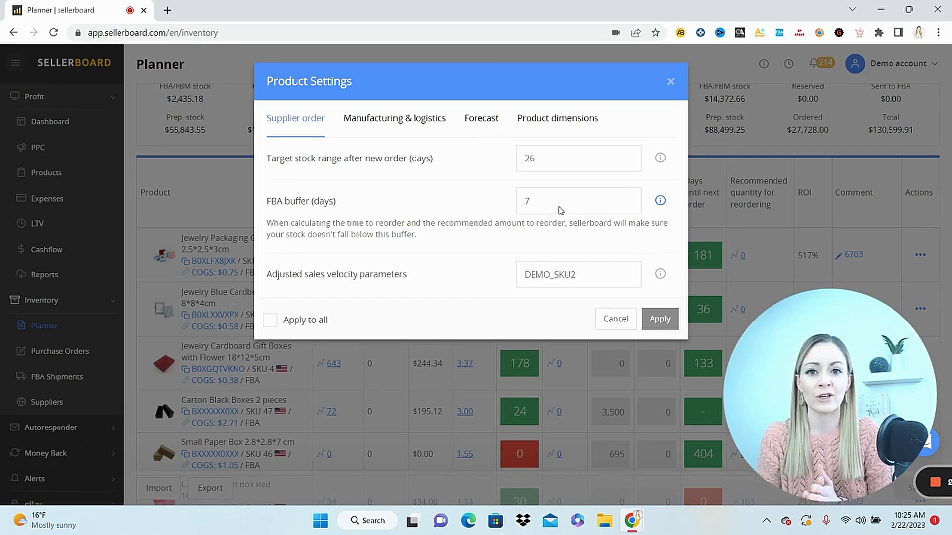
# Close the product settings and sort the planner's products by days until next order, value ascending
pyautogui.click(693, 133)
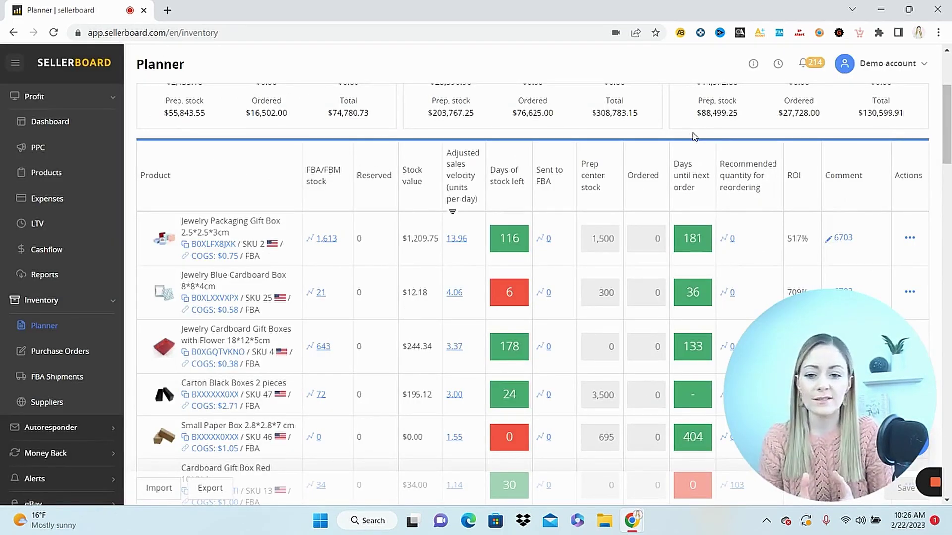
pyautogui.click(696, 175)
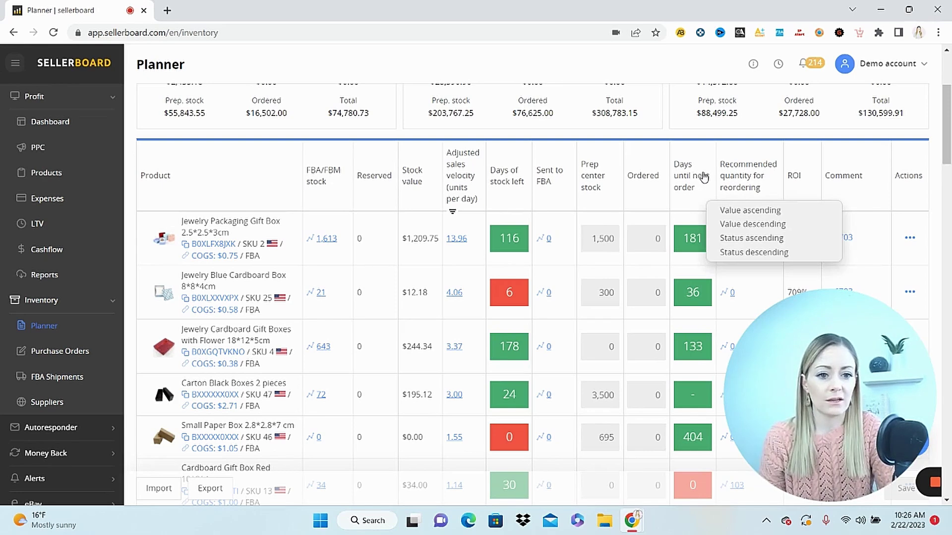
pyautogui.click(727, 211)
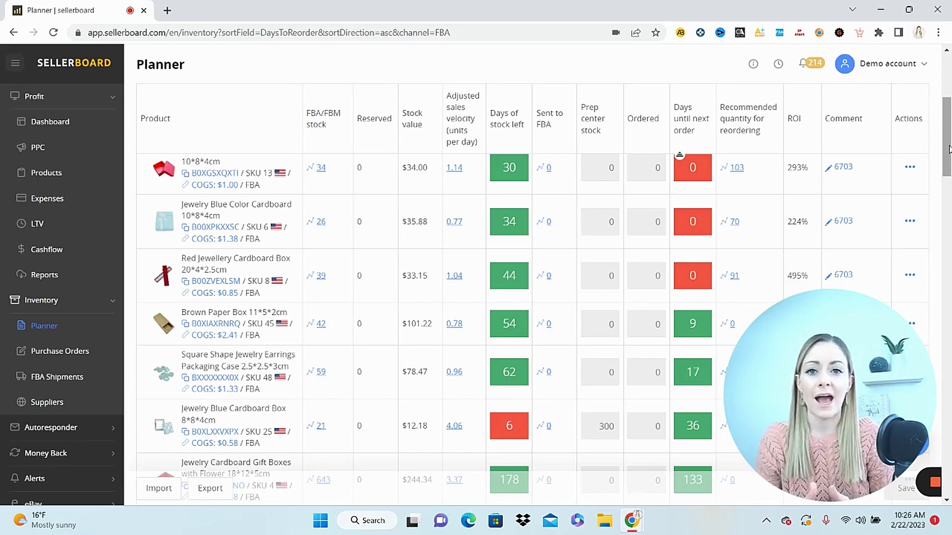
pyautogui.scroll(3, 291, 180)
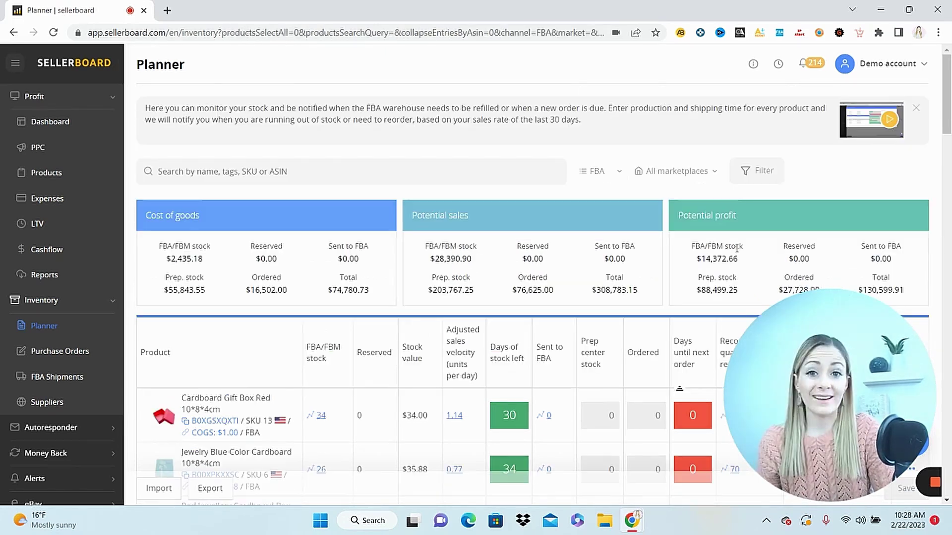
# Filter the planner to Big Corrugated Box 47*40*25cm and both Black Gift Box 10*8*6cm products
pyautogui.click(394, 168)
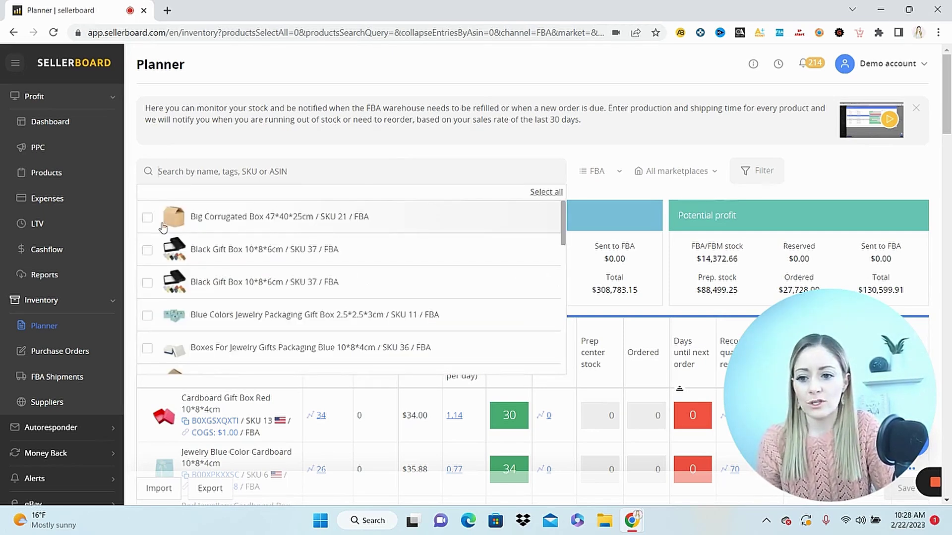
pyautogui.click(147, 218)
pyautogui.click(147, 250)
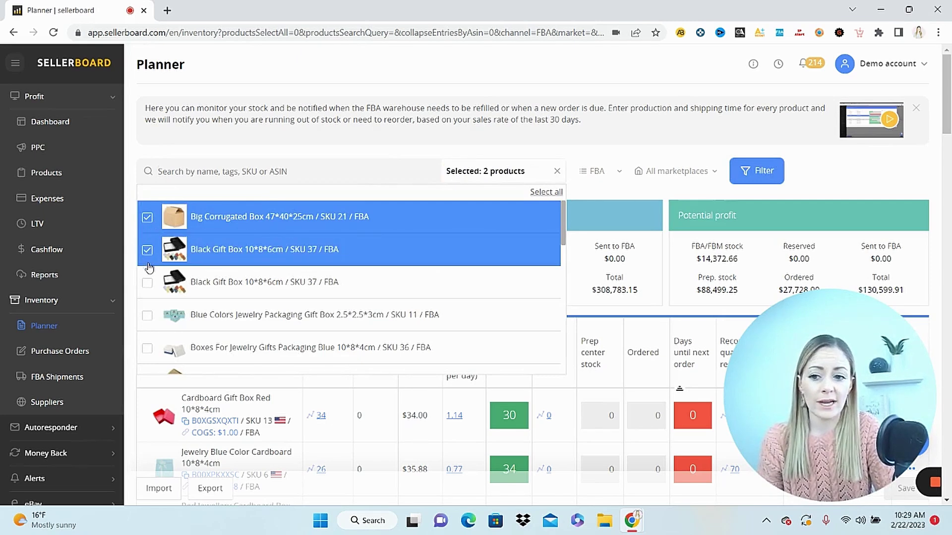
pyautogui.click(147, 285)
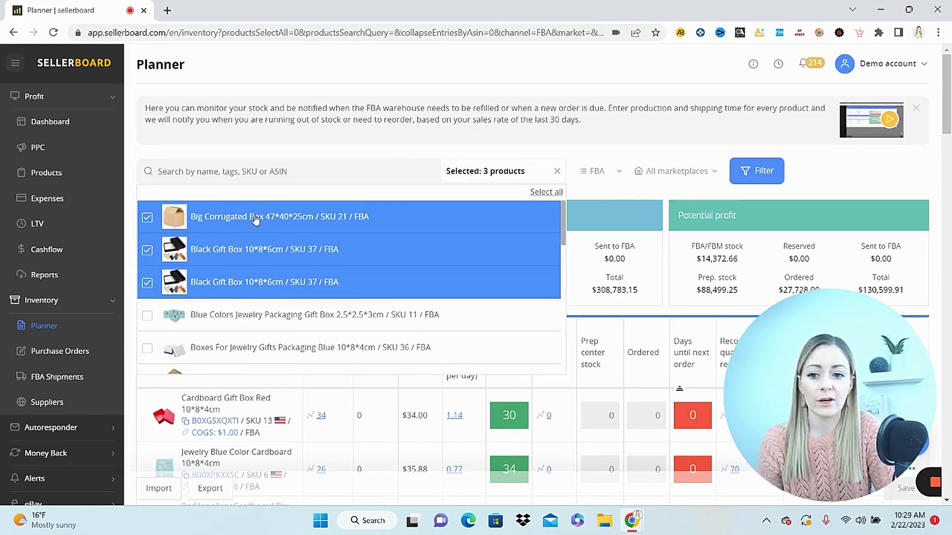
pyautogui.click(758, 171)
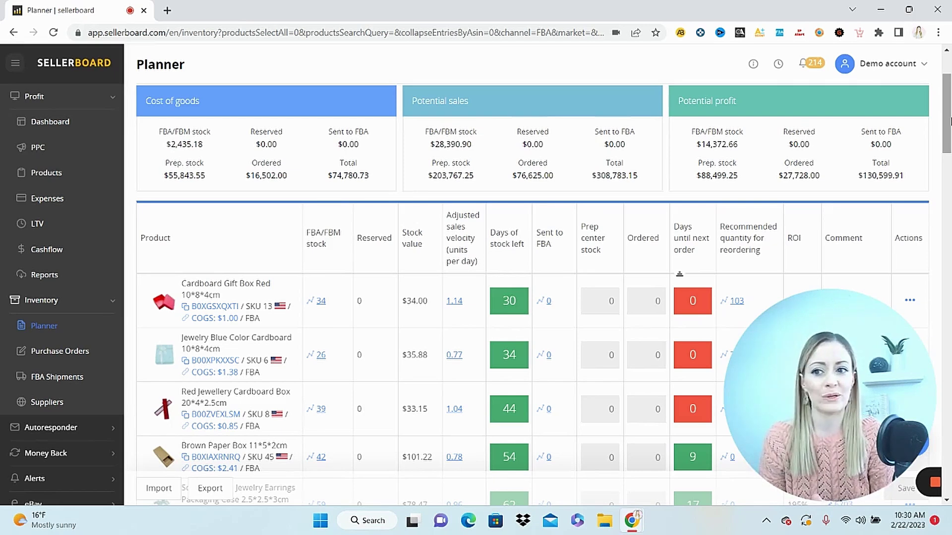
# Look through the planner's reordering table and examine the stock history chart of Jewelry Earring Box 5*5*4.5cm
pyautogui.moveTo(949, 122); pyautogui.dragTo(950, 203)
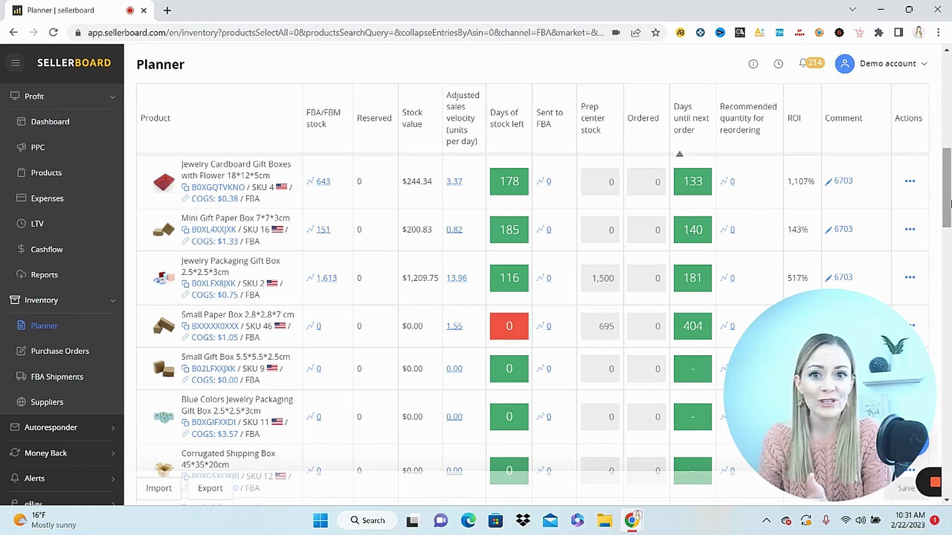
pyautogui.moveTo(949, 203); pyautogui.dragTo(949, 115)
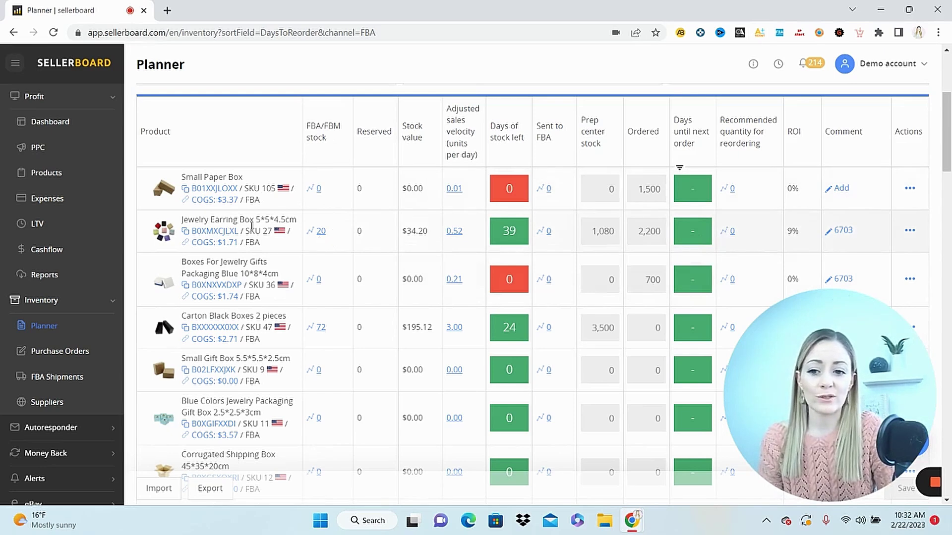
pyautogui.click(320, 231)
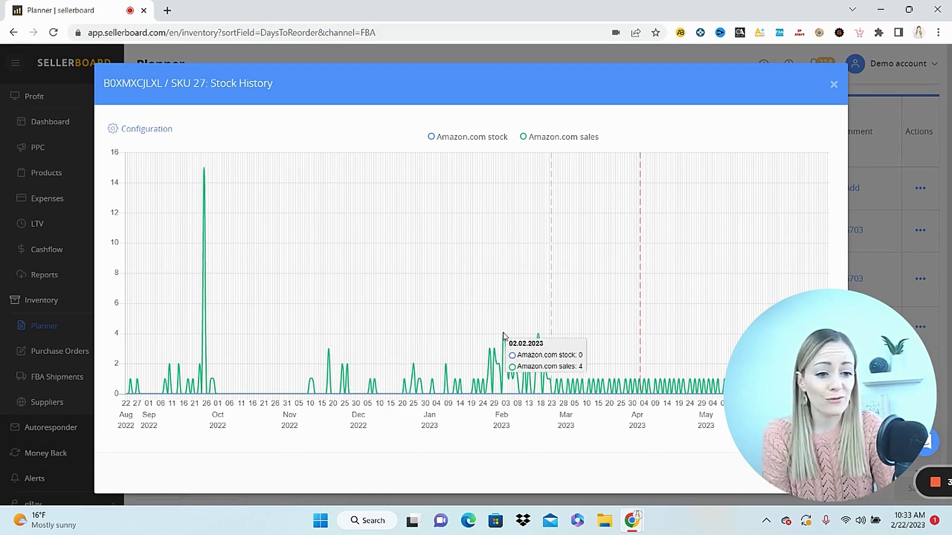
pyautogui.press('Escape')
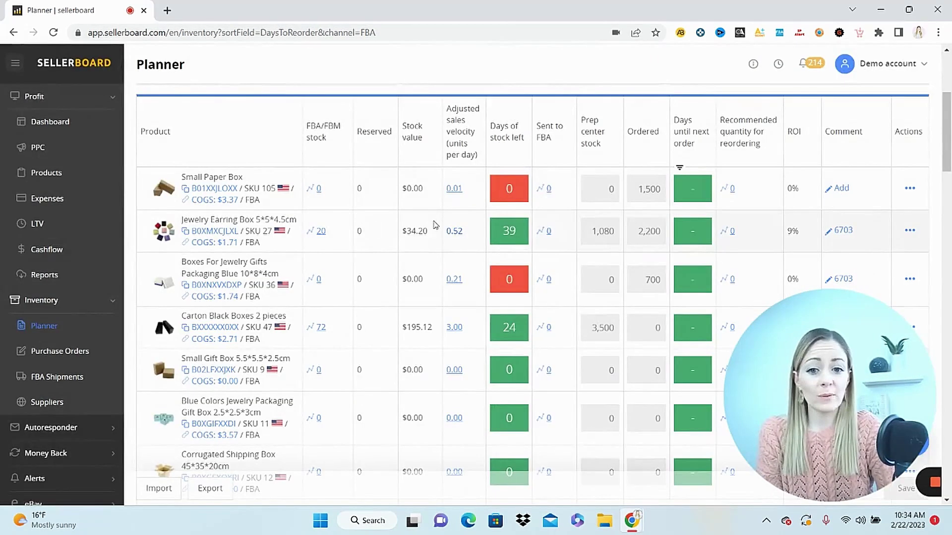
# Examine the sales velocity forecast of Jewelry Earring Box 5*5*4.5cm and open its manufacturing and logistics settings
pyautogui.click(461, 236)
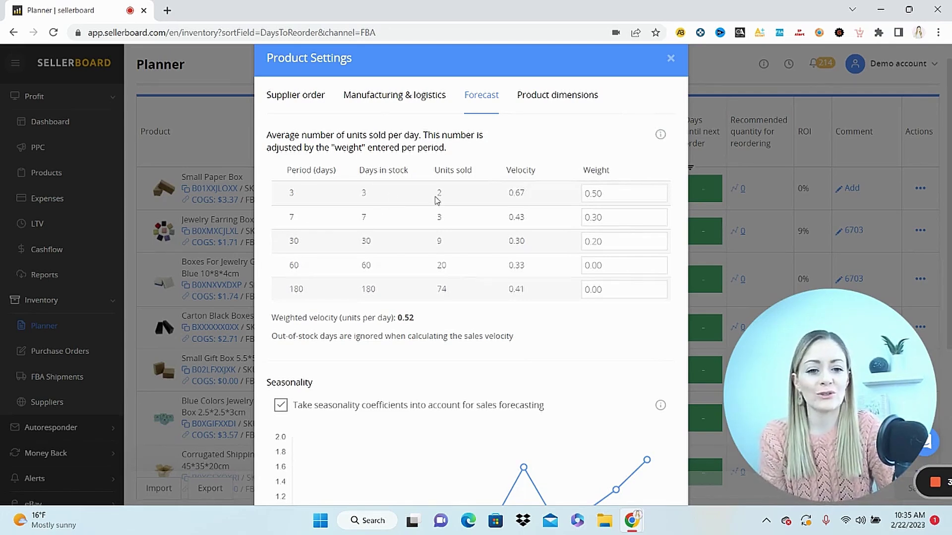
pyautogui.scroll(1, 506, 170)
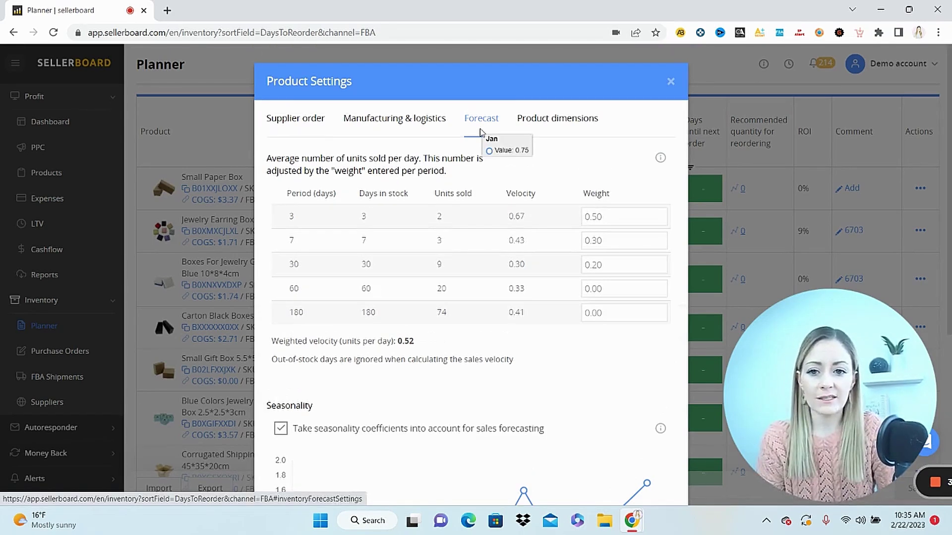
pyautogui.click(401, 130)
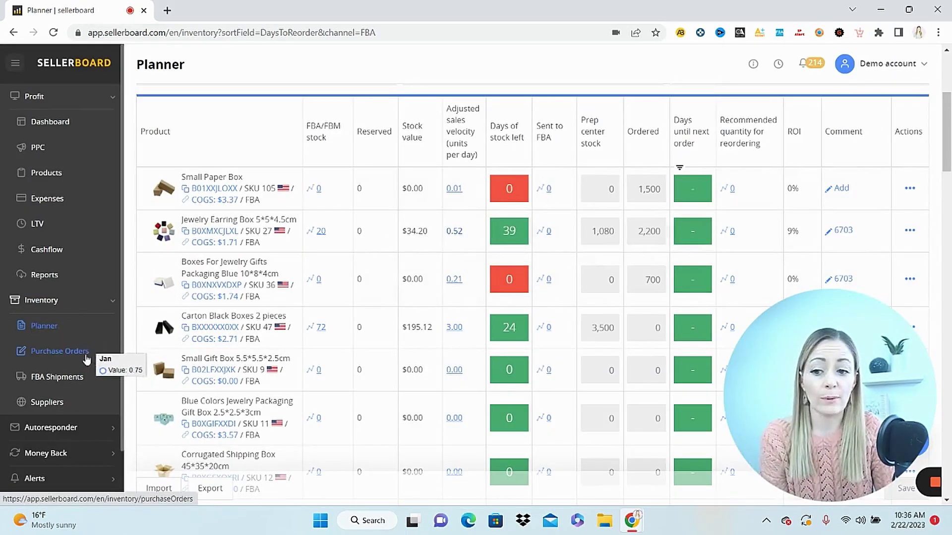
# Open the purchase orders, look through their list and statuses, and start adding a new purchase order
pyautogui.click(86, 353)
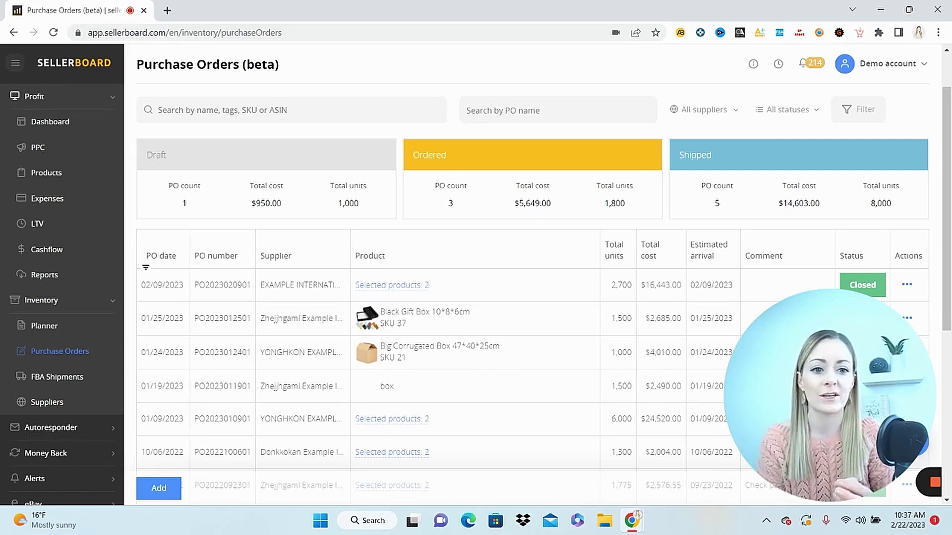
pyautogui.scroll(-2, 880, 233)
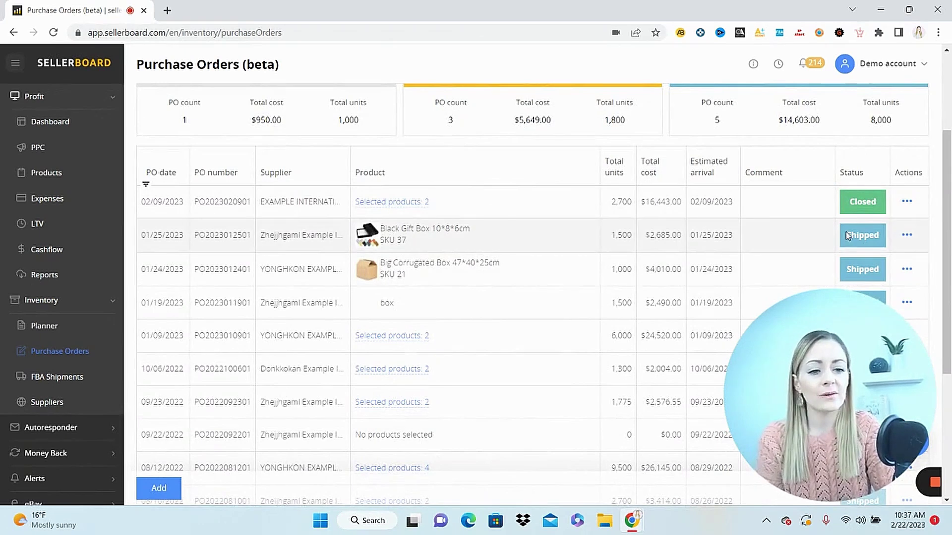
pyautogui.click(157, 489)
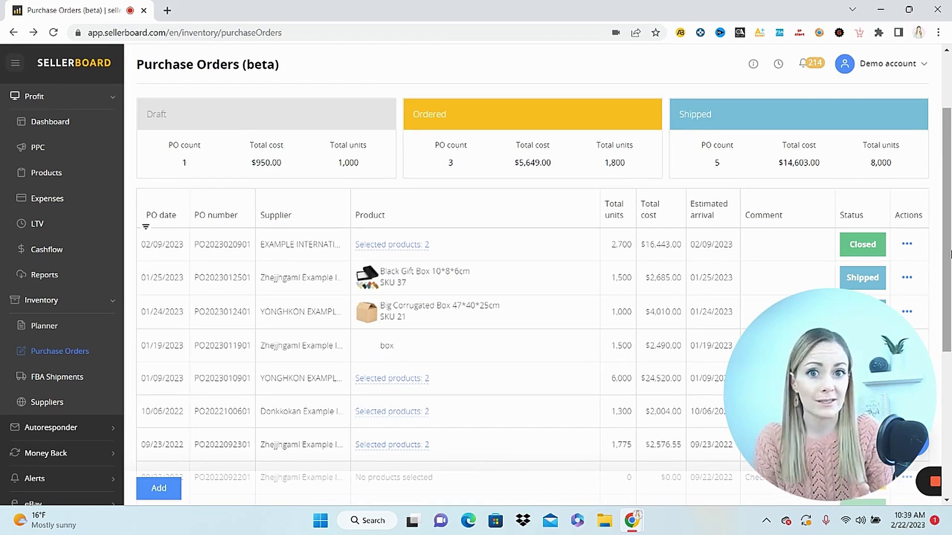
# Open the FBA shipments and show the warning explanation for the closed shipment of 08/22/2022
pyautogui.click(73, 380)
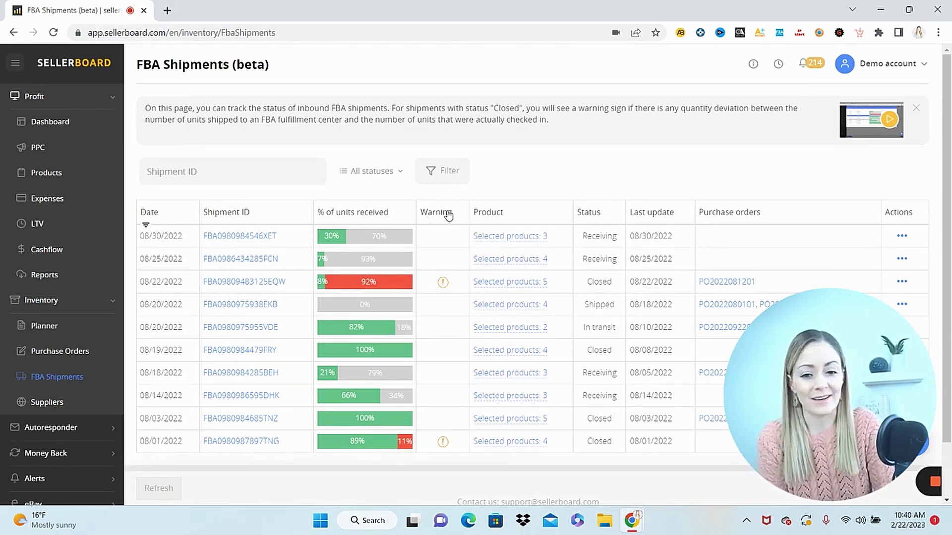
pyautogui.moveTo(444, 286)
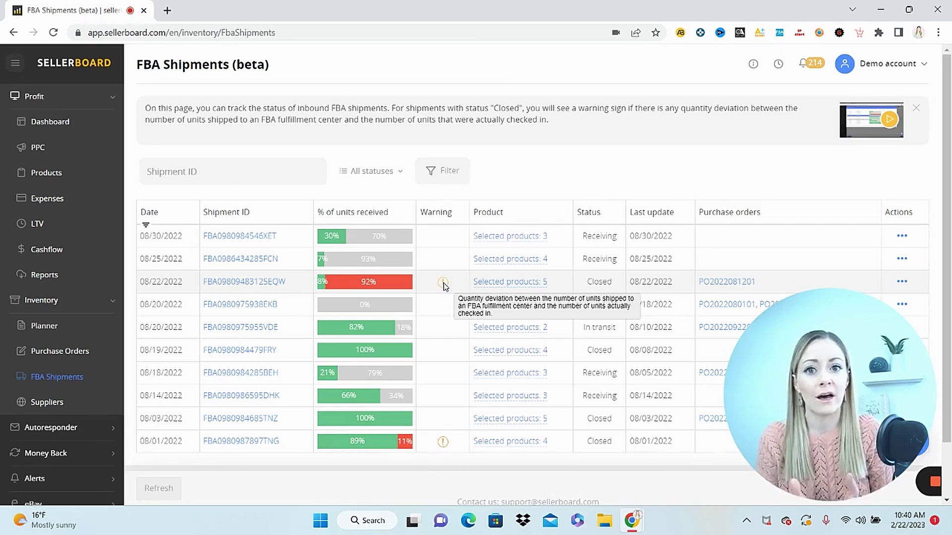
# Open the PPC view and examine the daily ad spend, profit and ACOS chart and the summary for all periods
pyautogui.click(50, 121)
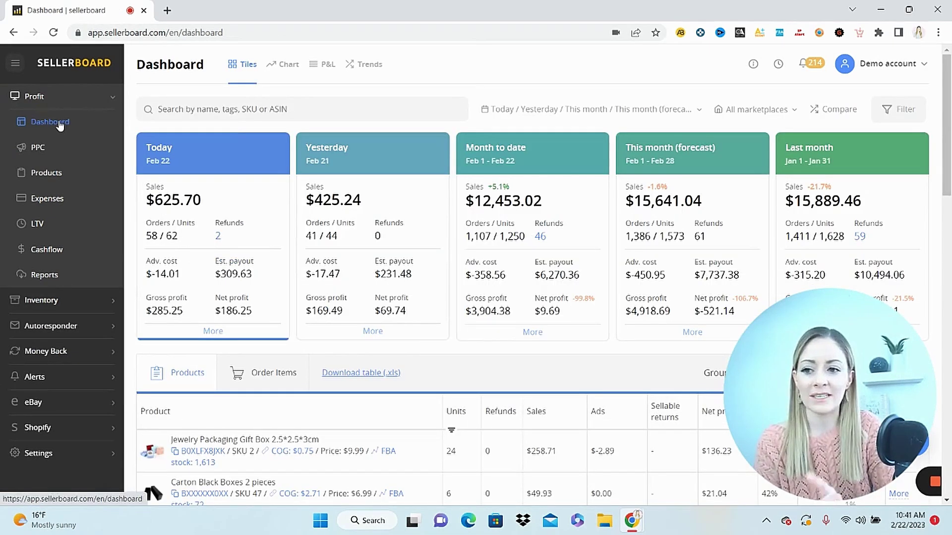
pyautogui.click(38, 147)
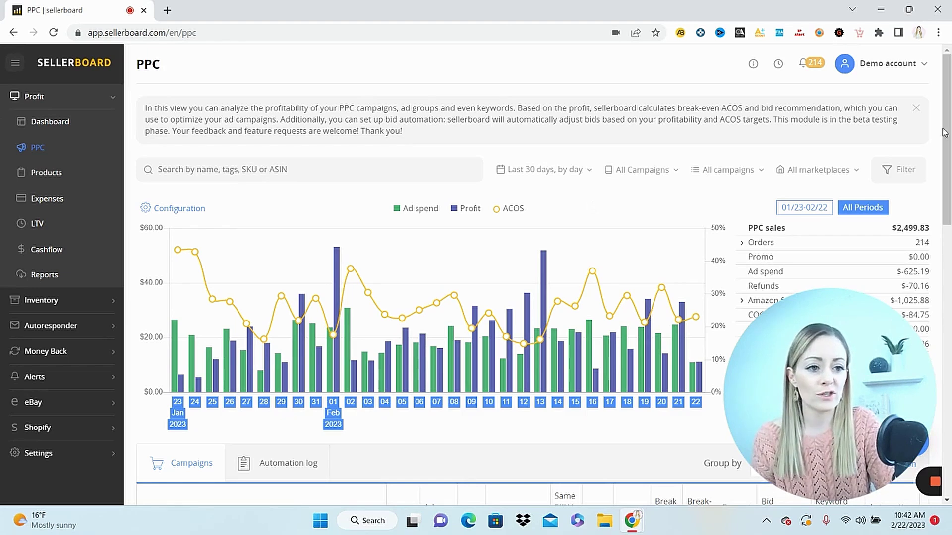
pyautogui.scroll(-1, 949, 168)
pyautogui.scroll(-1, 948, 167)
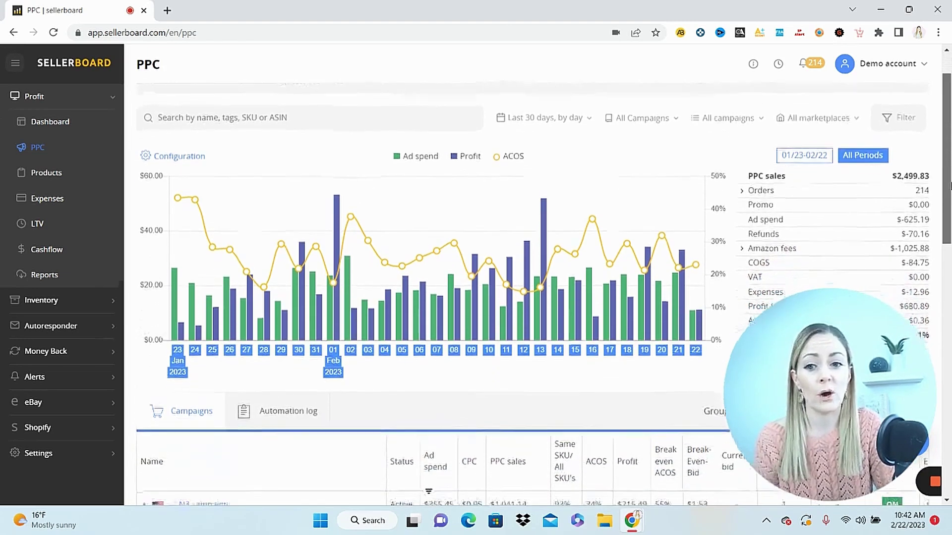
pyautogui.moveTo(452, 307)
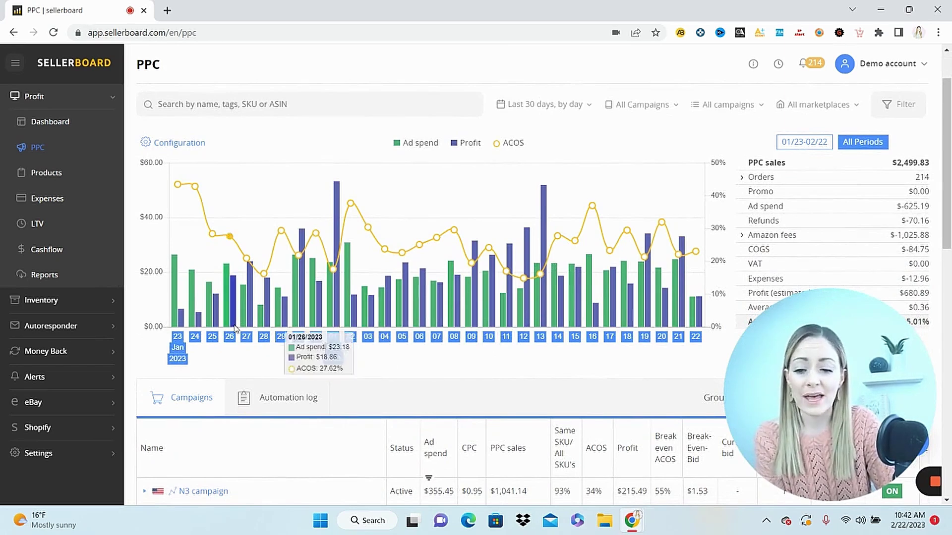
pyautogui.moveTo(303, 299)
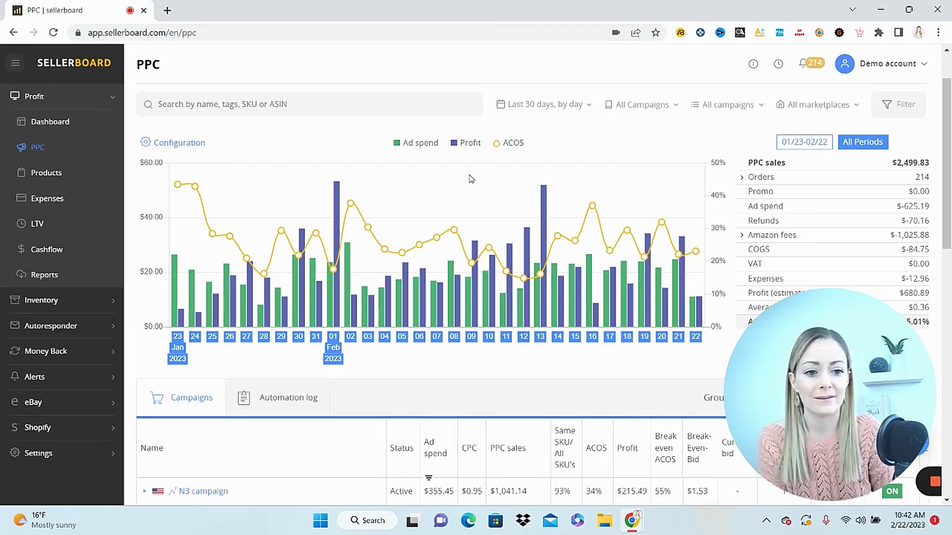
pyautogui.scroll(-1, 471, 178)
pyautogui.moveTo(783, 131)
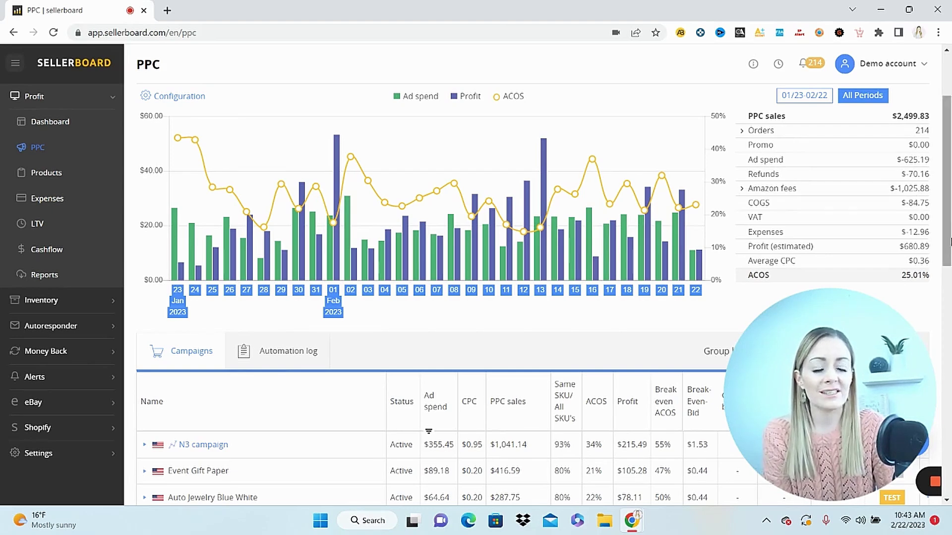
pyautogui.moveTo(755, 282)
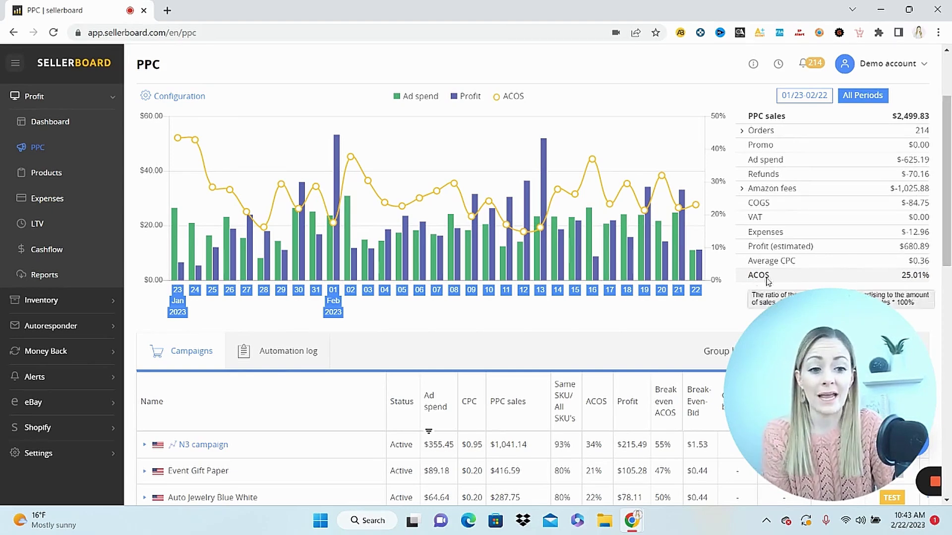
# Look through the PPC campaigns table including its automation columns, and view the N3 campaign's profit breakdown
pyautogui.scroll(-1, 769, 255)
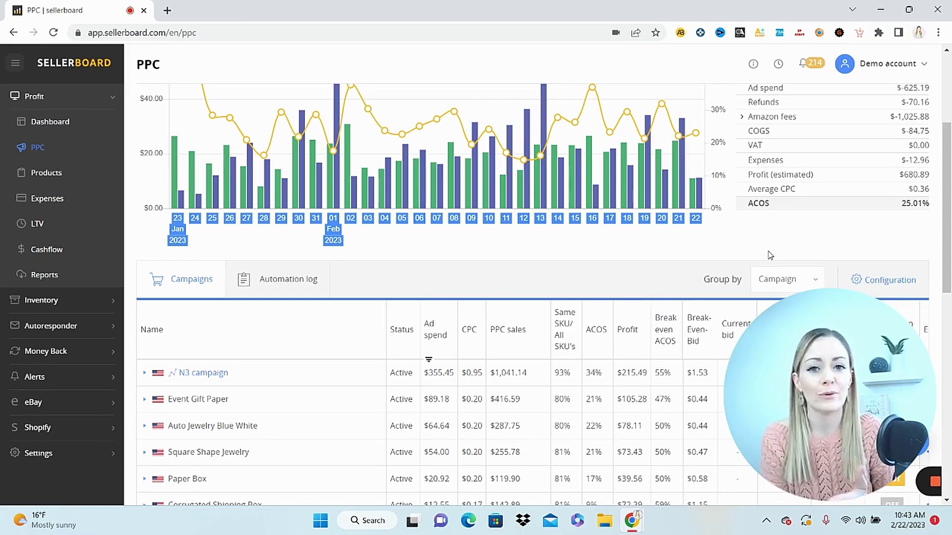
pyautogui.scroll(-3, 770, 255)
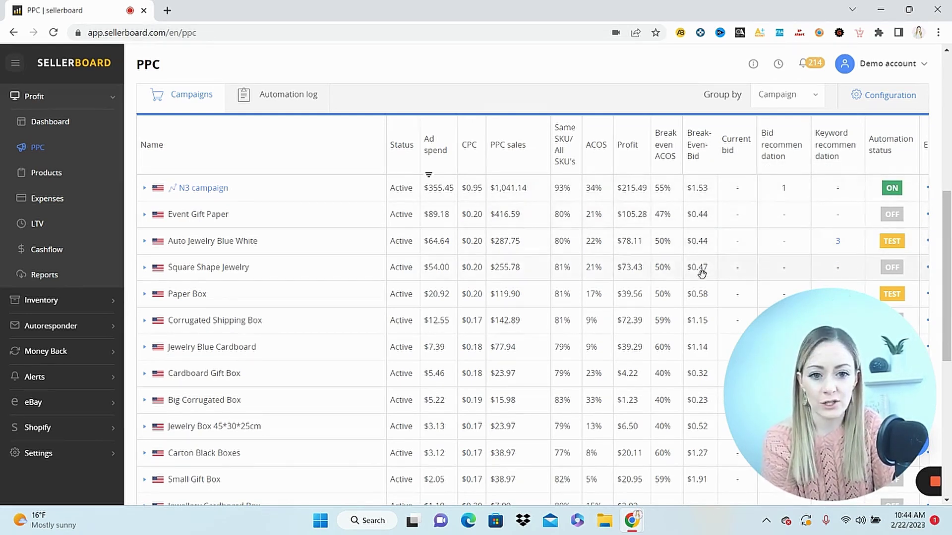
pyautogui.scroll(-1, 768, 158)
pyautogui.hscroll(1, 768, 158)
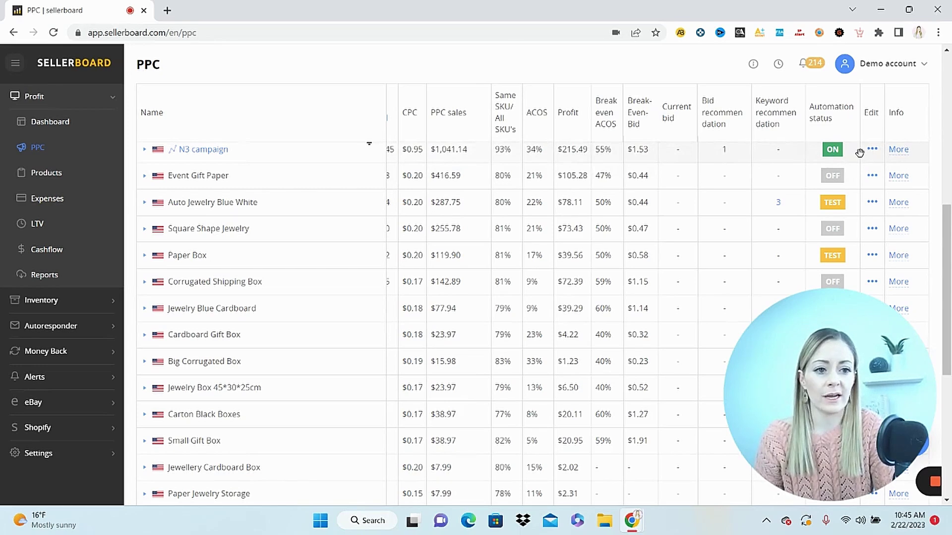
pyautogui.click(897, 150)
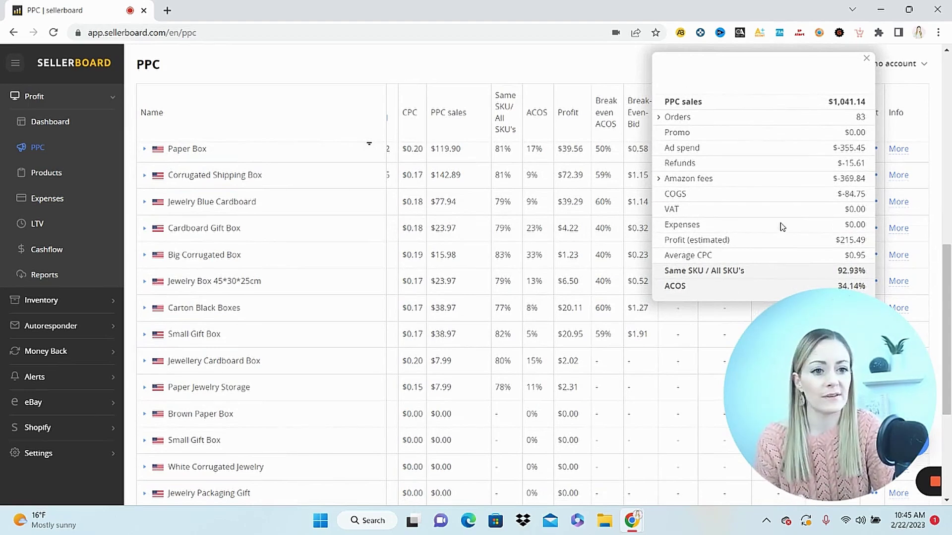
pyautogui.click(866, 58)
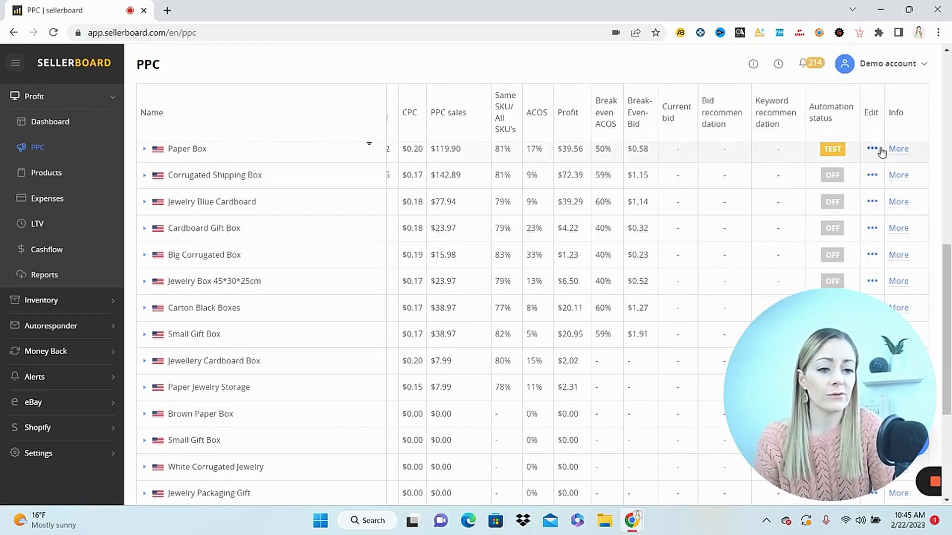
# Examine the Paper Box campaign's bid automation and keyword automation settings, leaving them without applying changes
pyautogui.click(872, 149)
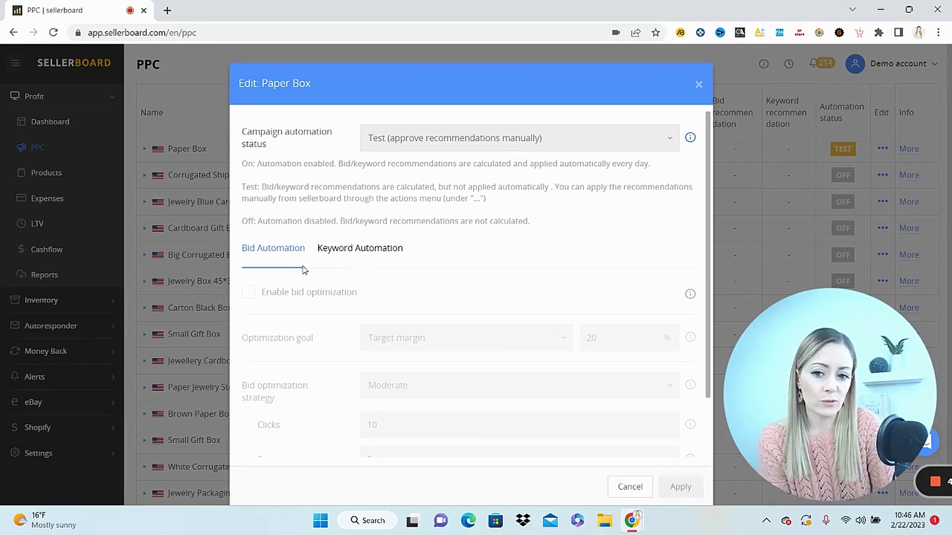
pyautogui.click(345, 253)
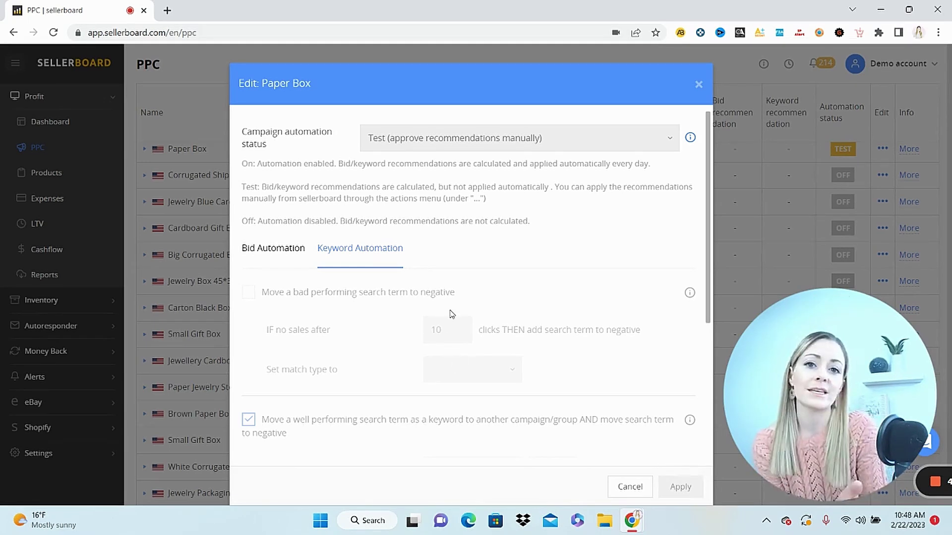
pyautogui.click(699, 84)
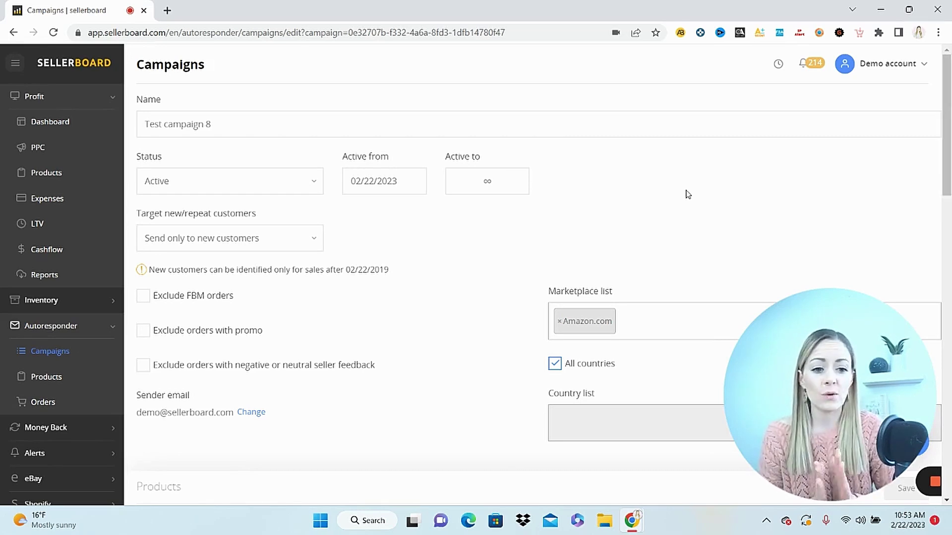
# Exclude FBM orders from autoresponder Test campaign 8 and examine the preview of Amazon's standard review/feedback solicitation template
pyautogui.click(143, 297)
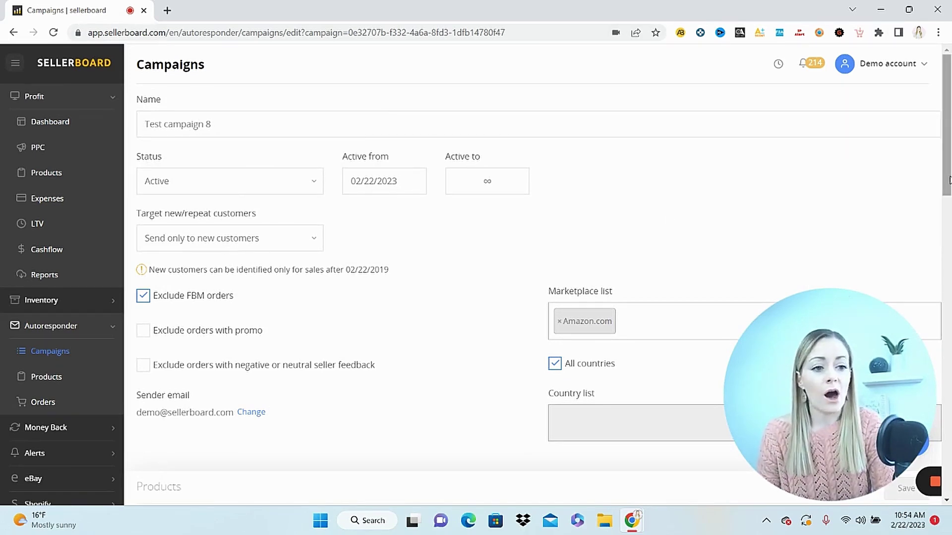
pyautogui.moveTo(949, 180); pyautogui.dragTo(932, 369)
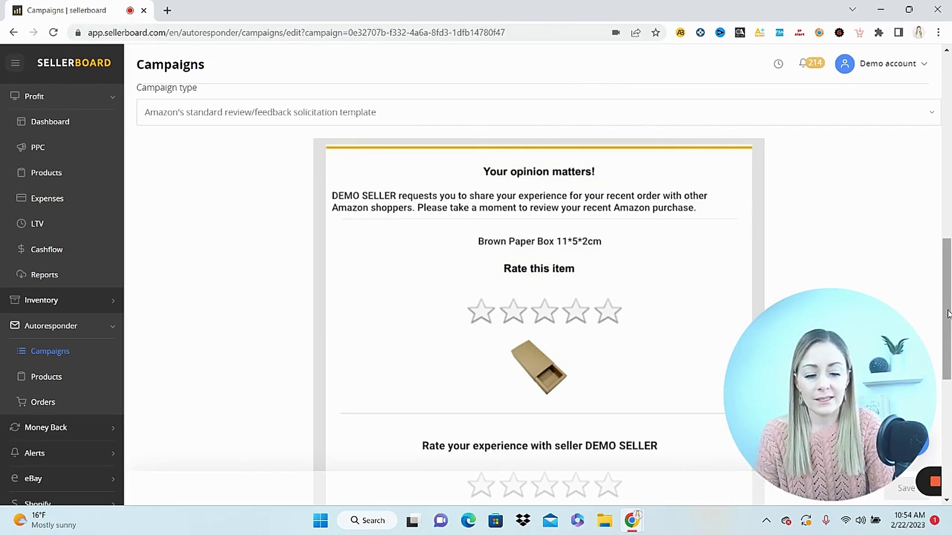
pyautogui.moveTo(947, 313); pyautogui.dragTo(949, 352)
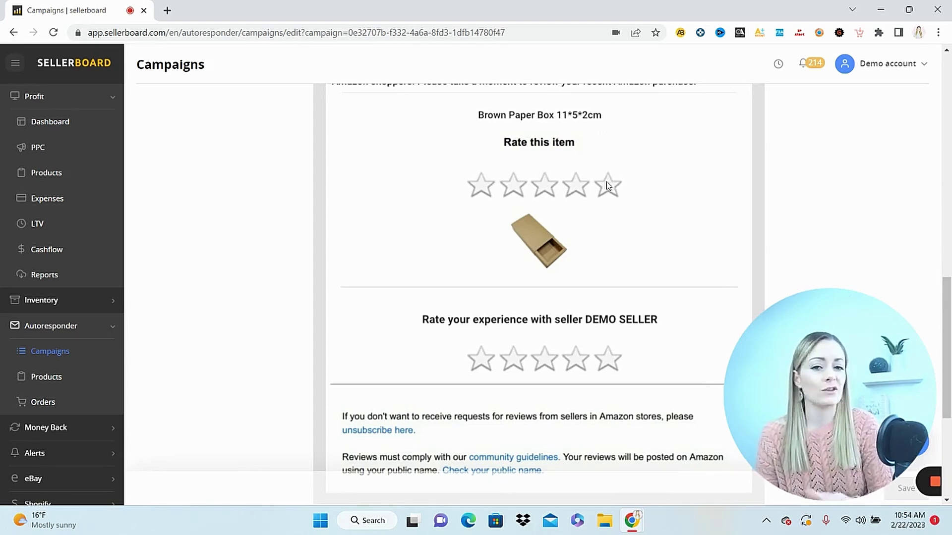
pyautogui.moveTo(950, 339); pyautogui.dragTo(950, 312)
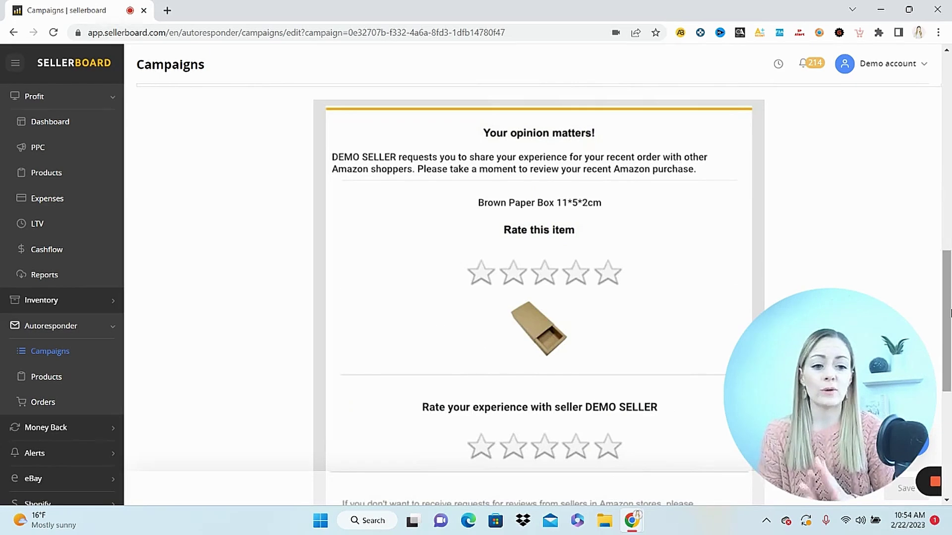